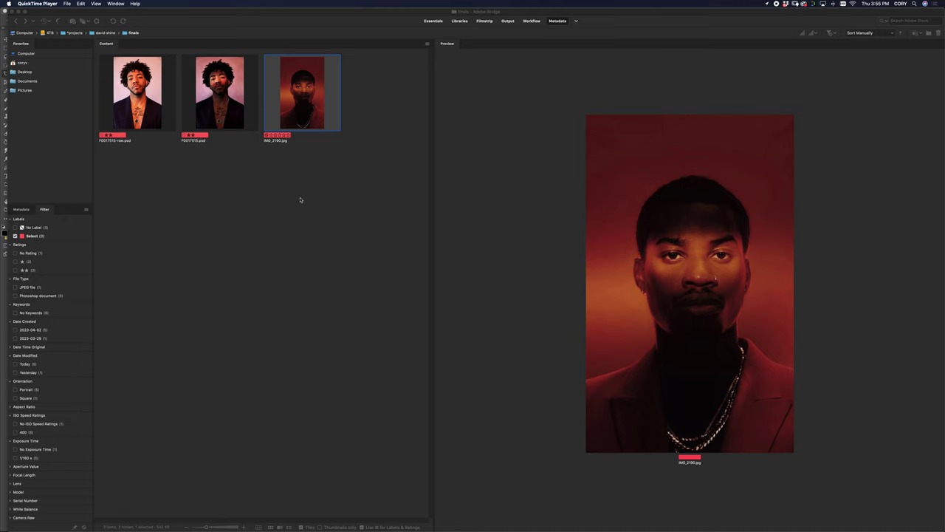
# Step: Compare the F0017515-raw.psd portrait, its edited version F0017515.psd and the IMG_2190.jpg reference at preview size
pyautogui.click(146, 98)
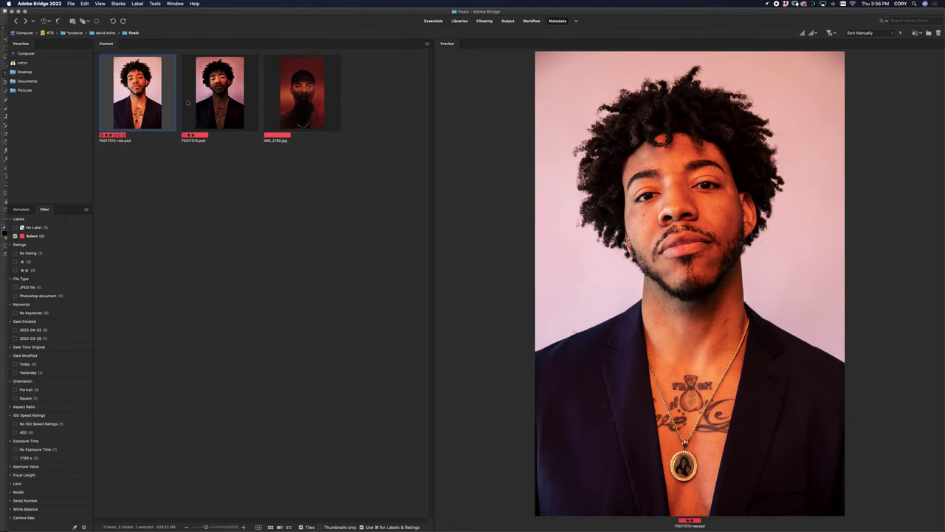
pyautogui.click(232, 92)
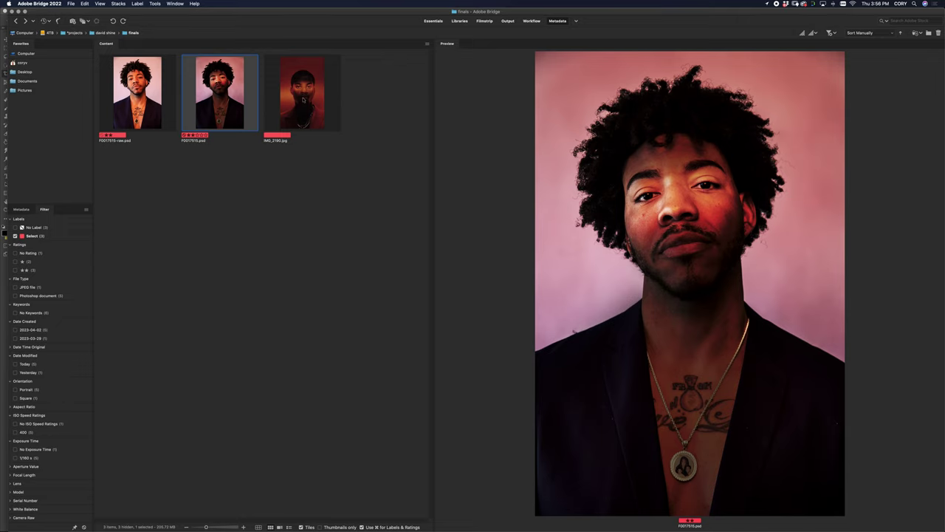
pyautogui.click(303, 100)
pyautogui.press('Left')
pyautogui.keyDown('shift'); pyautogui.click(294, 95); pyautogui.keyUp('shift')
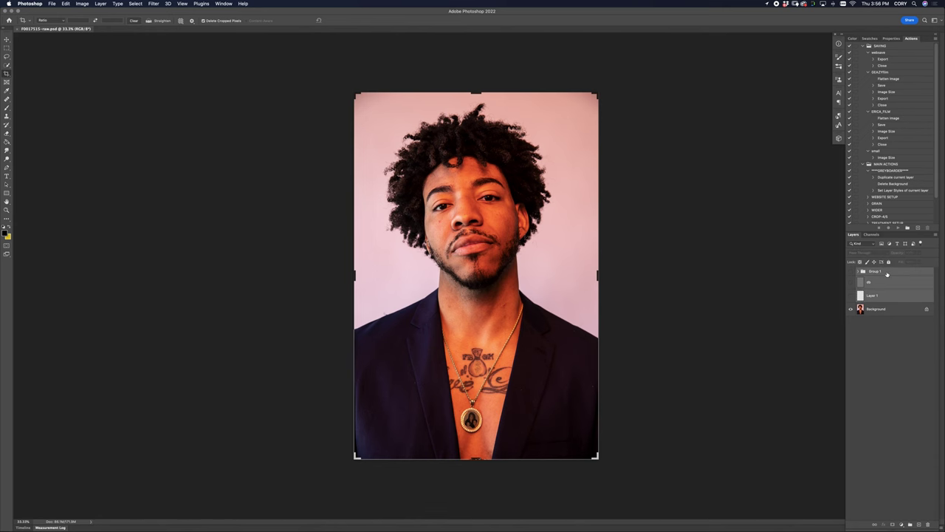
# Step: In Photoshop, delete the Group 1, db and Layer 1 layers and draw marquee selections along the portrait's two side edges
pyautogui.press('BackSpace')
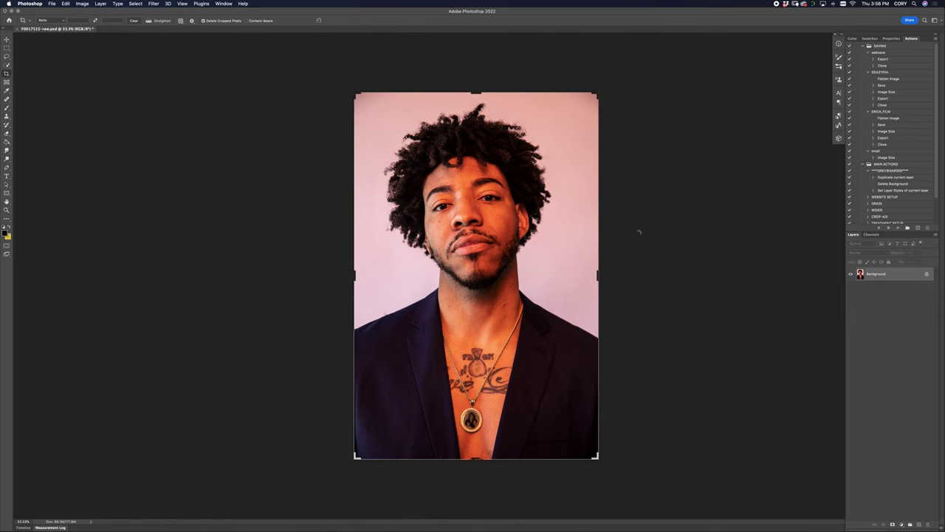
pyautogui.press('m')
pyautogui.moveTo(351, 91); pyautogui.dragTo(385, 494)
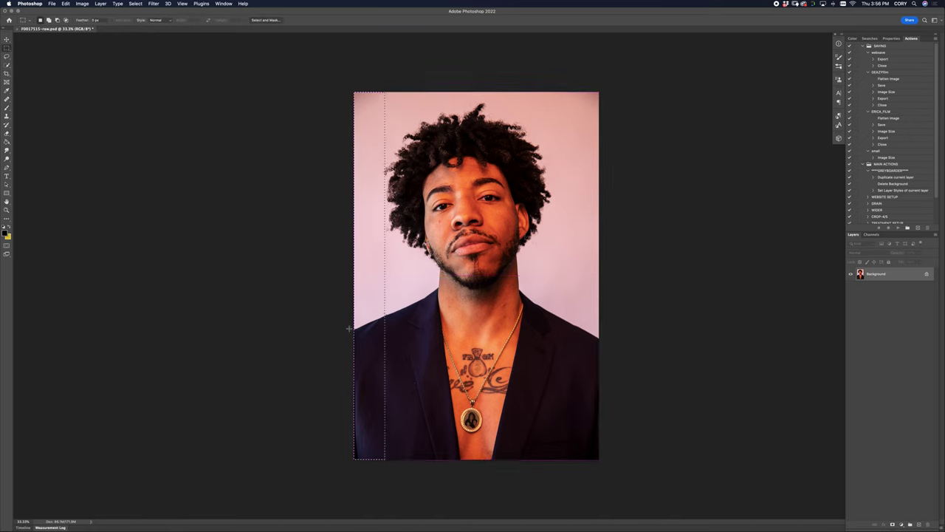
pyautogui.moveTo(644, 76); pyautogui.dragTo(551, 500)
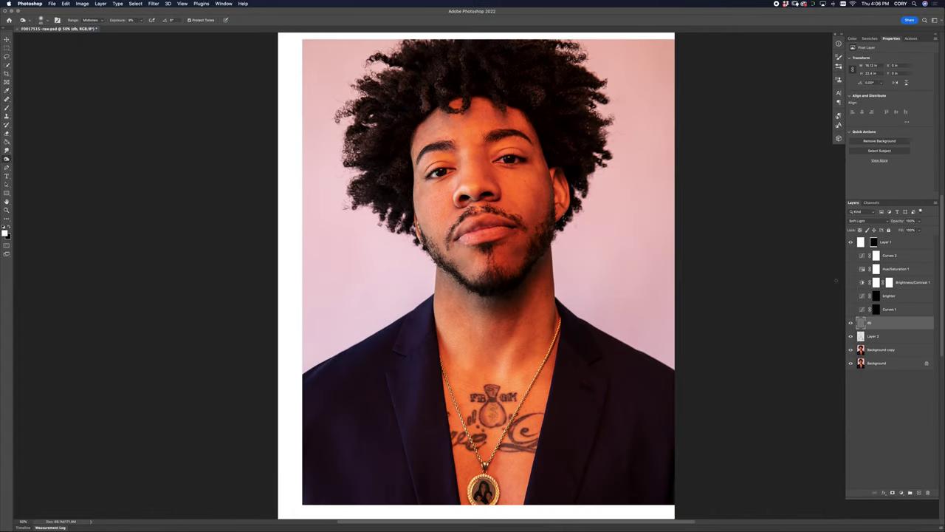
# Step: Toggle the db layer off and on for comparison, and show the Curves 1, brighter and Brightness/Contrast 1 layers
pyautogui.click(851, 323)
pyautogui.click(851, 323)
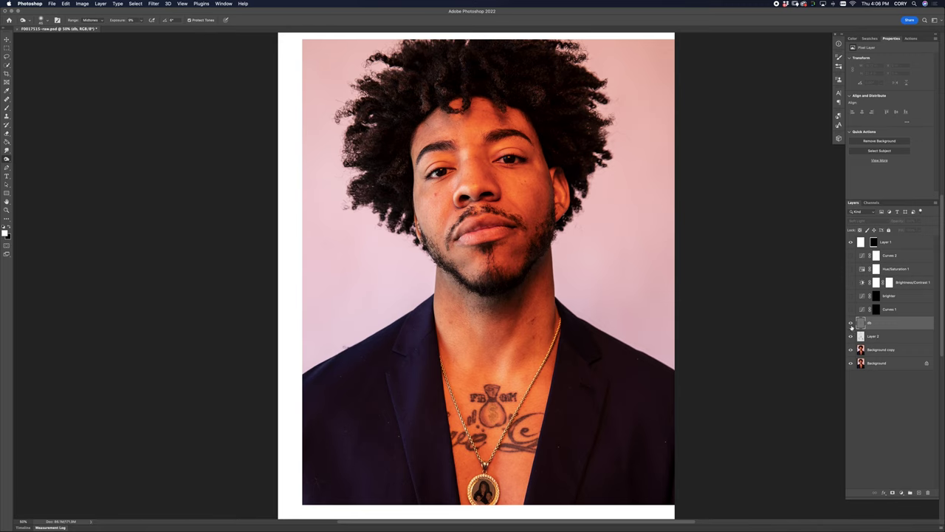
pyautogui.click(851, 283)
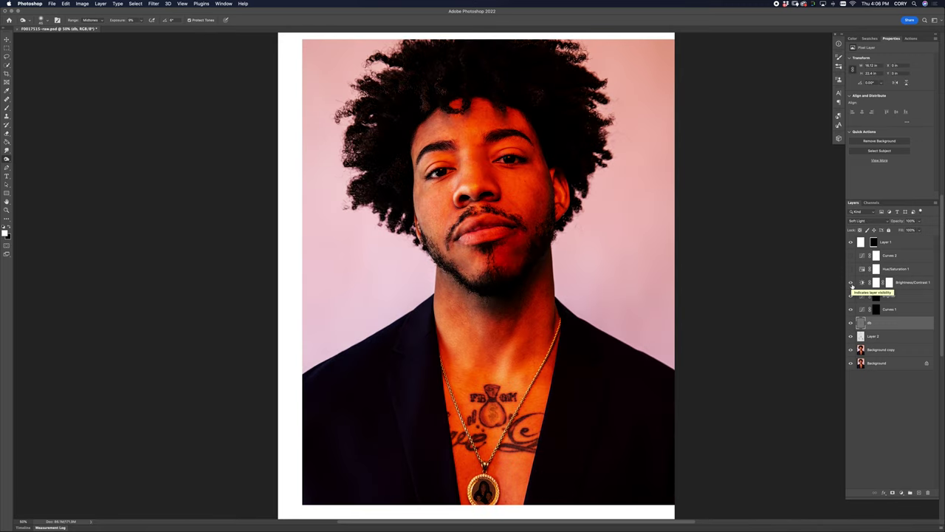
pyautogui.press('super+minus')
pyautogui.press('super+equal')
# Step: Add a second Brightness/Contrast adjustment layer above Brightness/Contrast 1 and raise its contrast
pyautogui.click(910, 285)
pyautogui.click(901, 492)
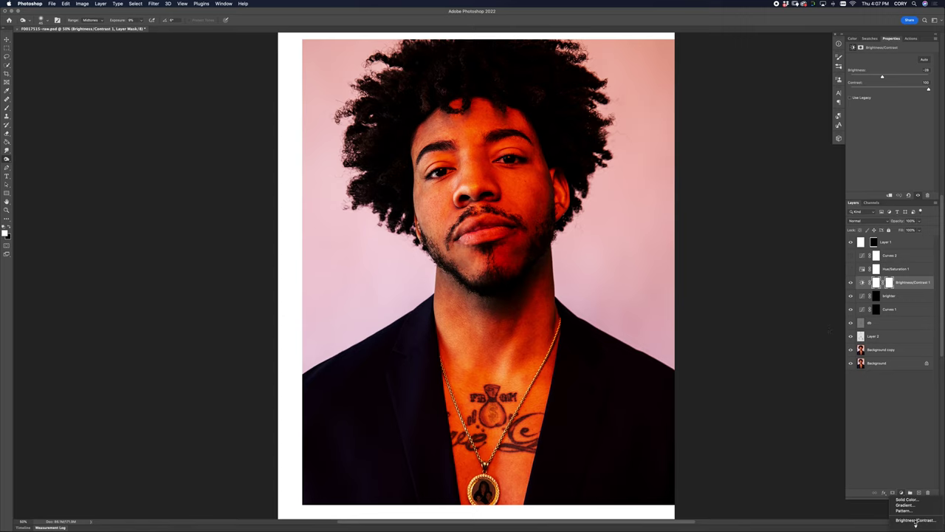
pyautogui.click(912, 520)
pyautogui.click(903, 89)
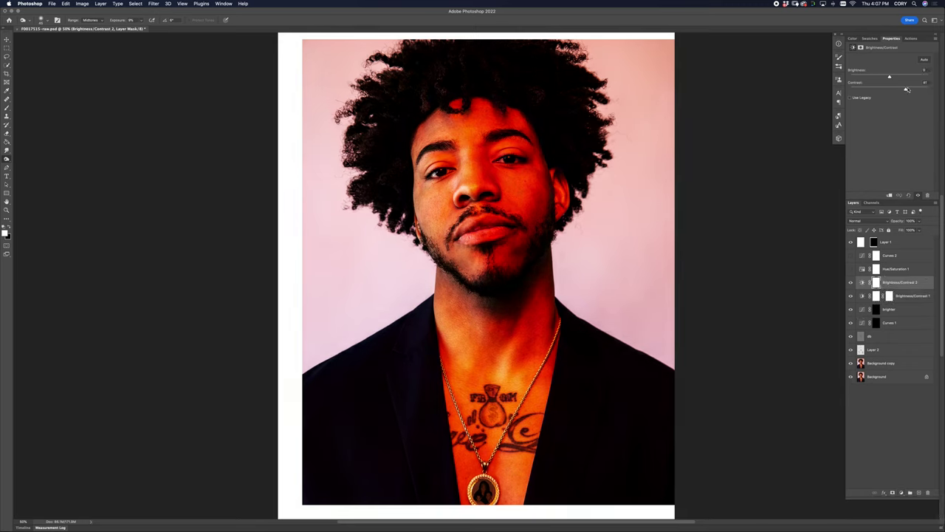
pyautogui.moveTo(912, 89); pyautogui.dragTo(911, 89)
# Step: Enable Use Legacy on the new adjustment layer and set its brightness to about -33 and contrast to 51
pyautogui.click(864, 98)
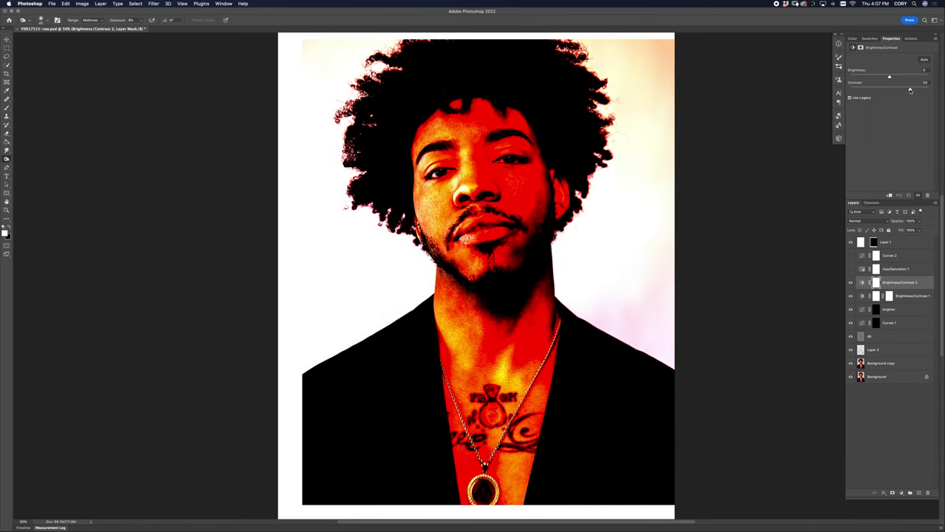
pyautogui.moveTo(910, 90); pyautogui.dragTo(878, 78)
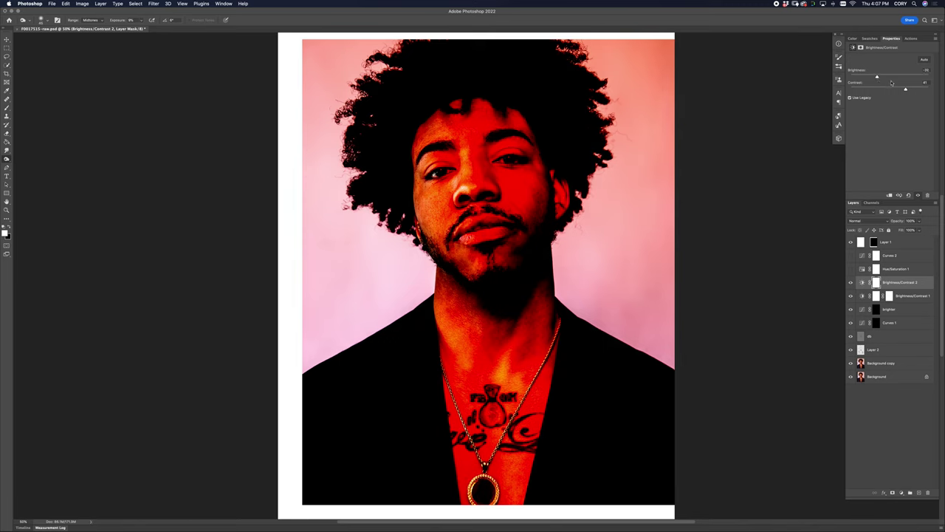
pyautogui.moveTo(908, 90); pyautogui.dragTo(911, 90)
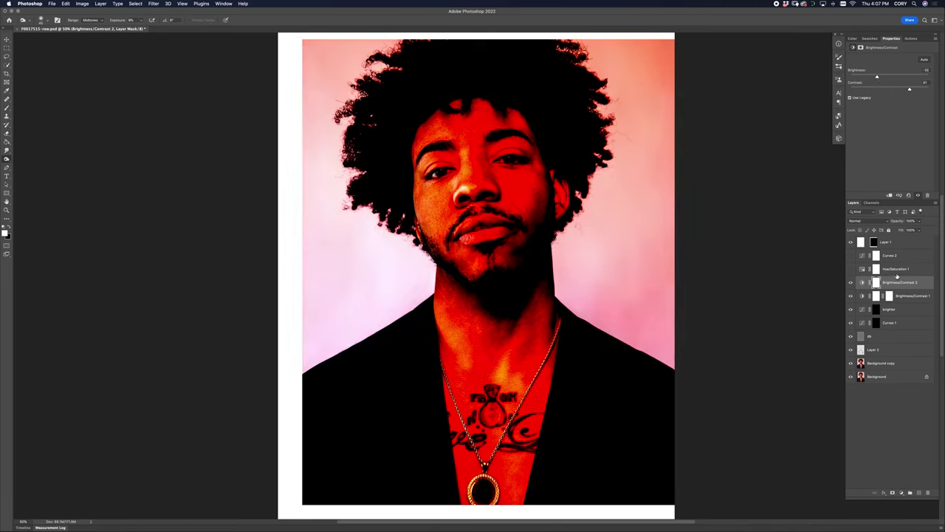
# Step: Set the Brightness/Contrast 2 layer's opacity to 49% and its blend mode to Luminosity
pyautogui.moveTo(900, 221); pyautogui.dragTo(886, 223)
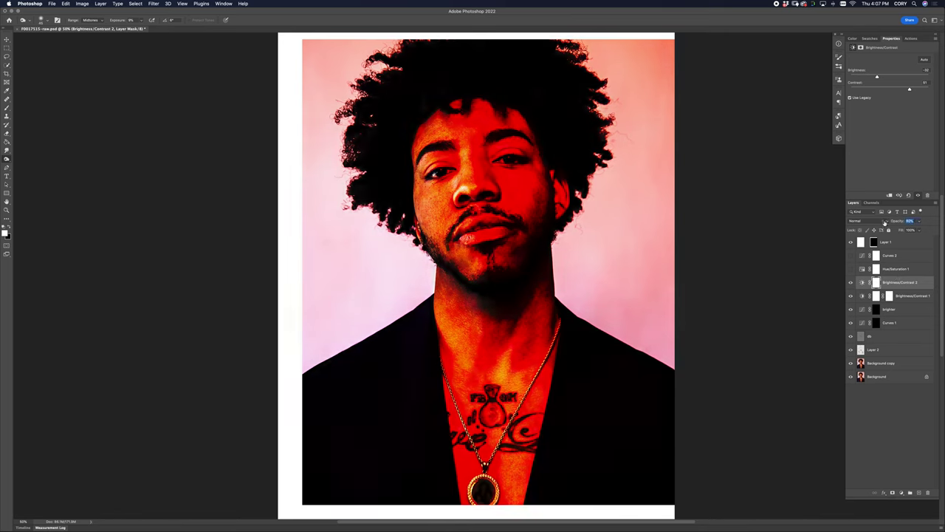
pyautogui.click(865, 221)
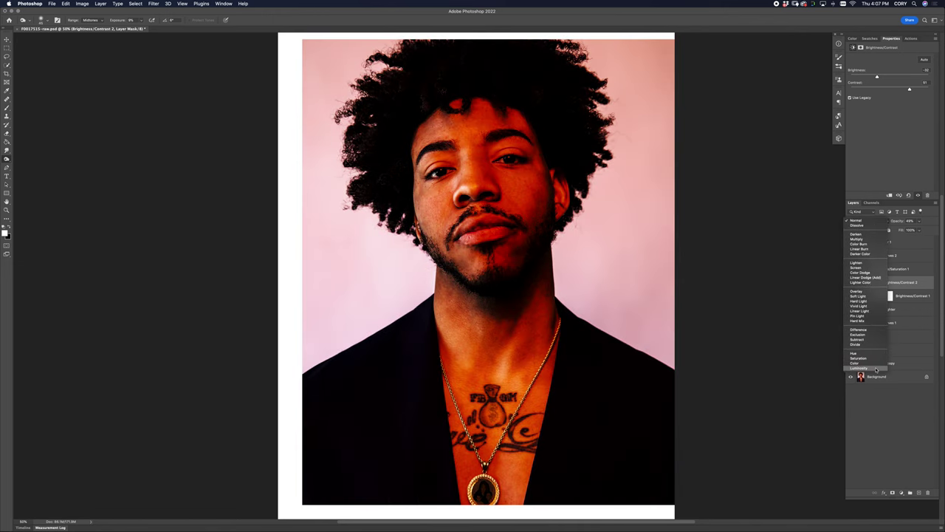
pyautogui.click(879, 368)
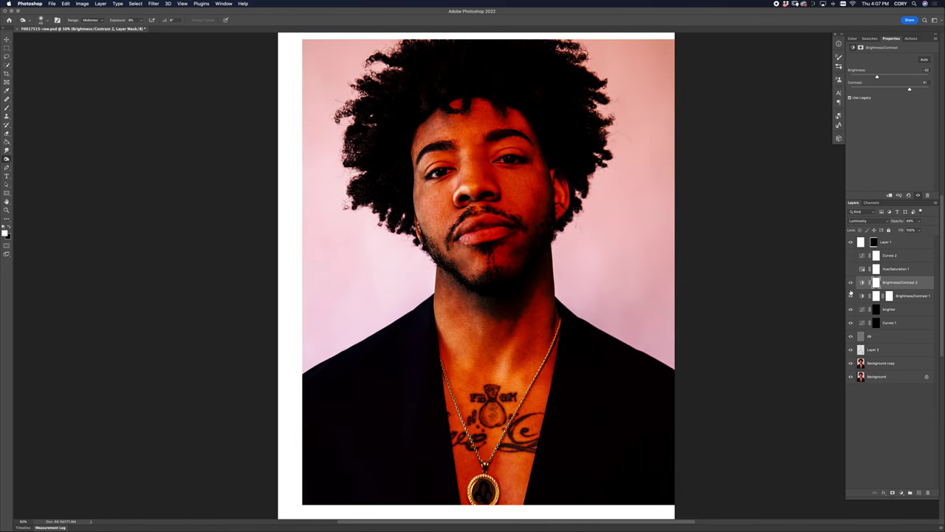
# Step: Compare the portrait with Brightness/Contrast 2 hidden and shown, and preview other blend modes against Luminosity
pyautogui.click(851, 283)
pyautogui.click(851, 283)
pyautogui.click(866, 221)
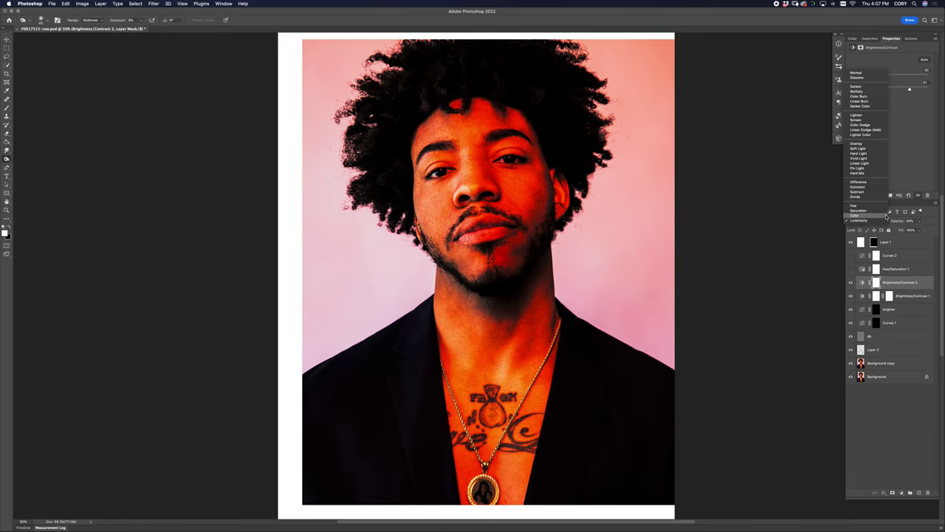
pyautogui.click(879, 223)
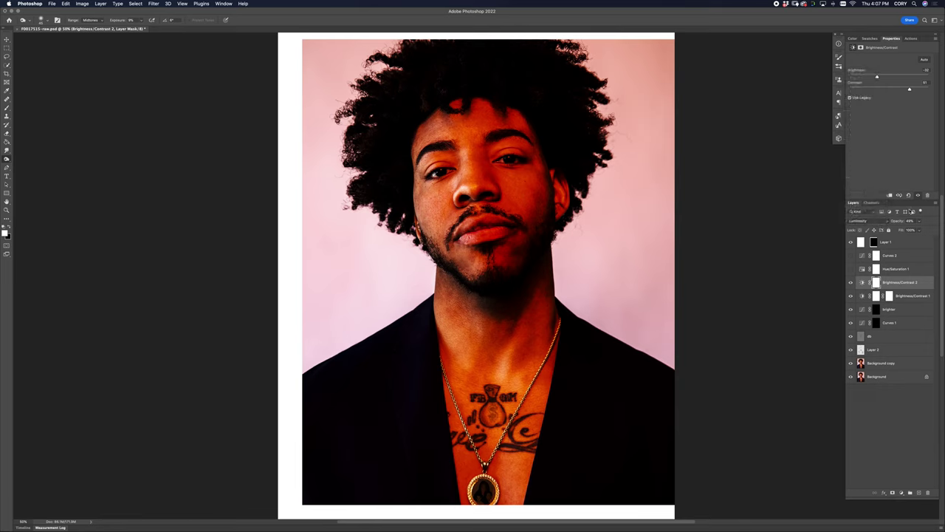
pyautogui.moveTo(898, 224); pyautogui.dragTo(870, 356)
# Step: Examine the brightening curve of the brighter layer and the darkening curve of the Curves 1 layer
pyautogui.click(876, 309)
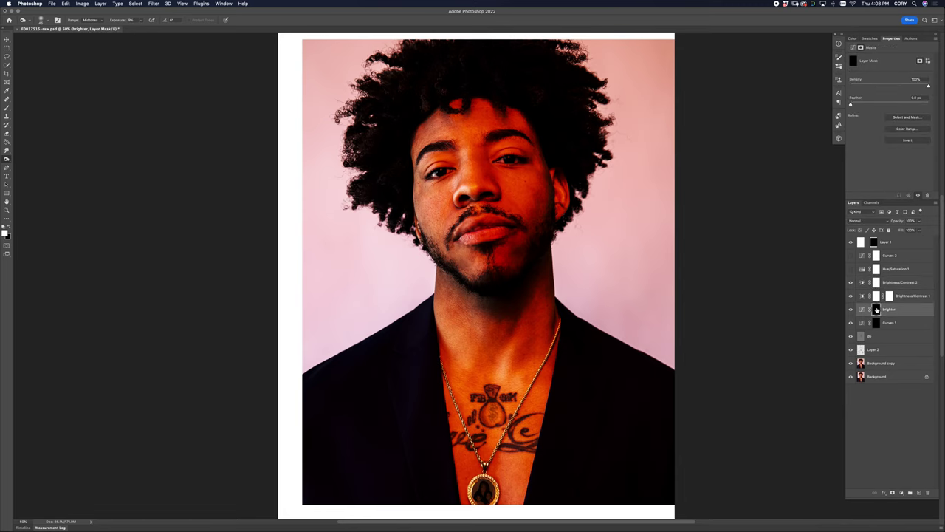
pyautogui.click(862, 310)
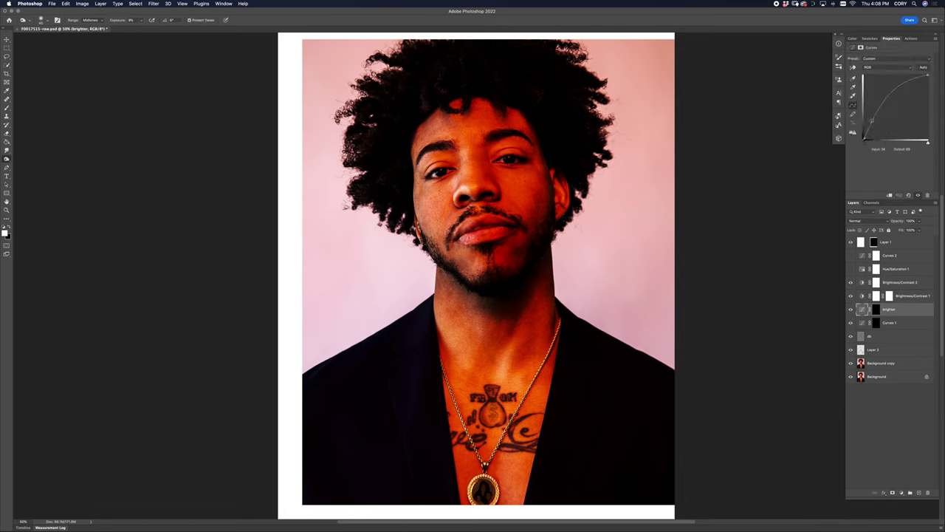
pyautogui.click(863, 323)
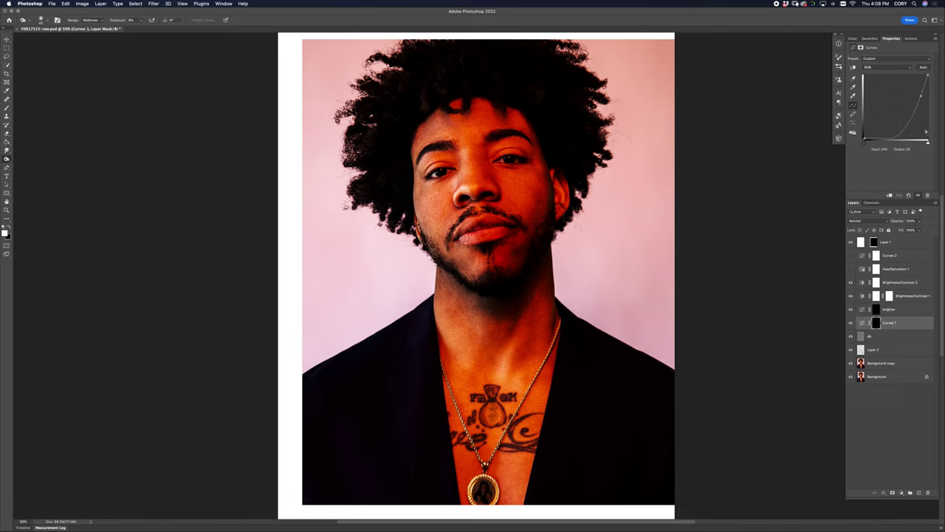
pyautogui.click(876, 309)
pyautogui.press('super+minus')
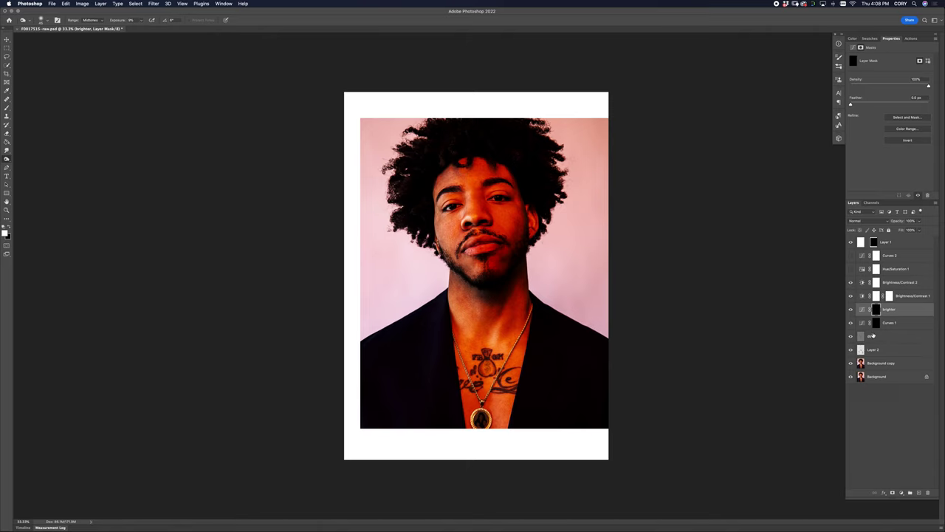
# Step: Target the Curves 1 layer mask and enlarge the Brush to a very large size for soft shading
pyautogui.click(877, 323)
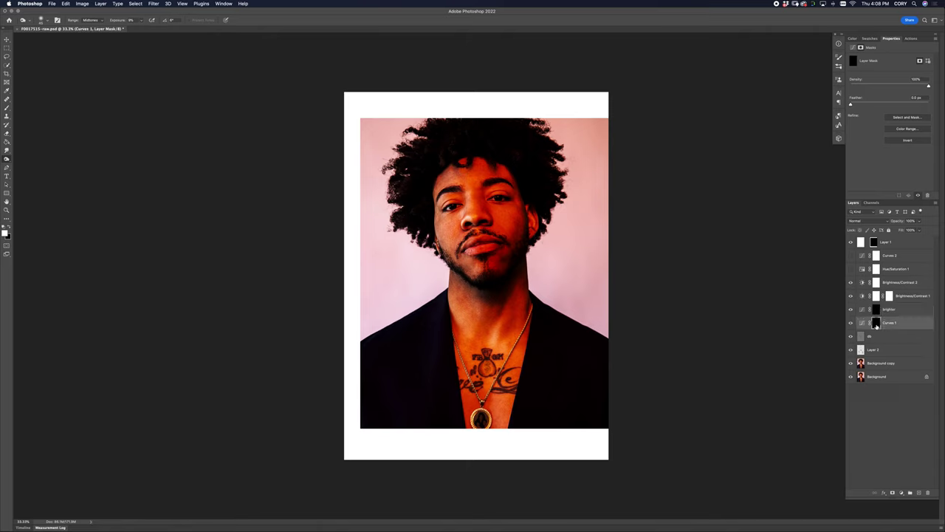
pyautogui.press('b')
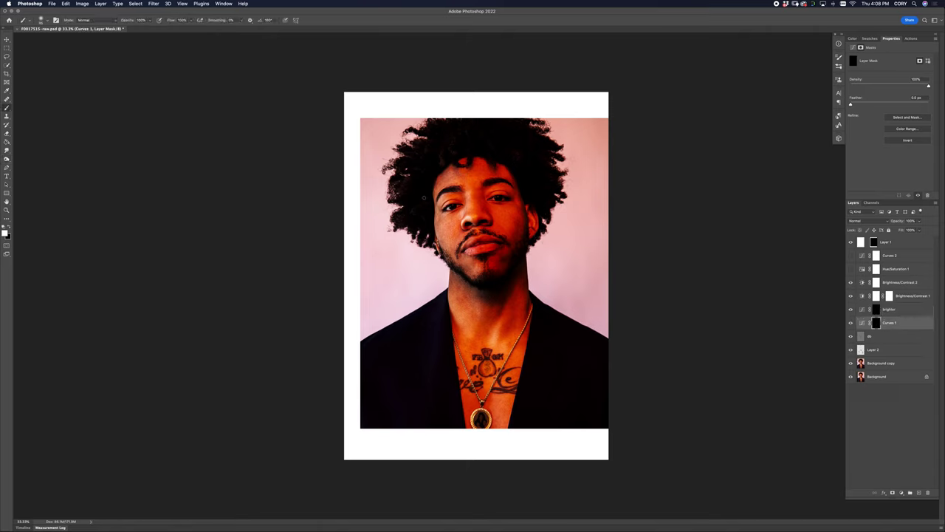
pyautogui.press(']')
pyautogui.press(']')
pyautogui.press(']')
pyautogui.press(']')
pyautogui.press(']')
pyautogui.press(']')
pyautogui.press(']')
pyautogui.press(']')
pyautogui.press(']')
pyautogui.press(']')
pyautogui.press(']')
pyautogui.press(']')
pyautogui.press(']')
pyautogui.press(']')
# Step: Try a reduced-opacity brush stroke on the Curves 1 mask over the background left of the face, and undo it
pyautogui.moveTo(135, 20); pyautogui.dragTo(109, 28)
pyautogui.moveTo(401, 222); pyautogui.dragTo(396, 268)
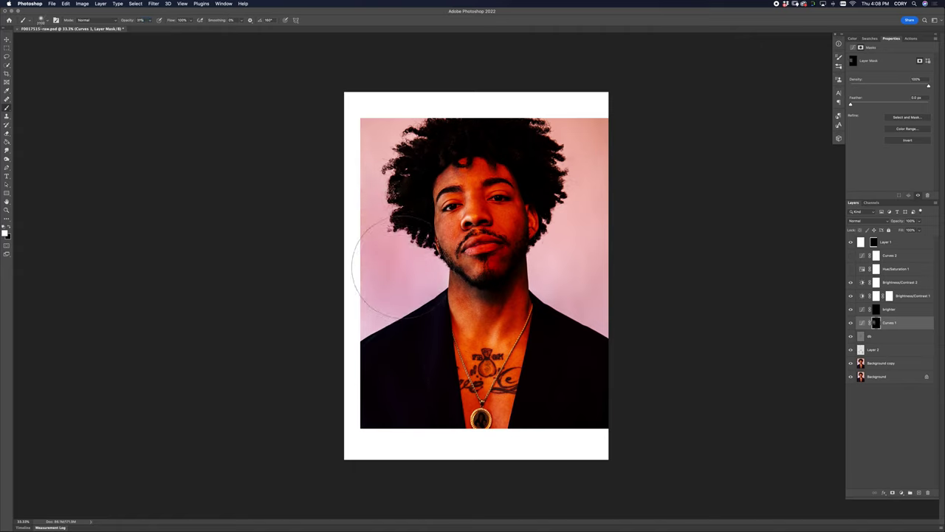
pyautogui.press('super+z')
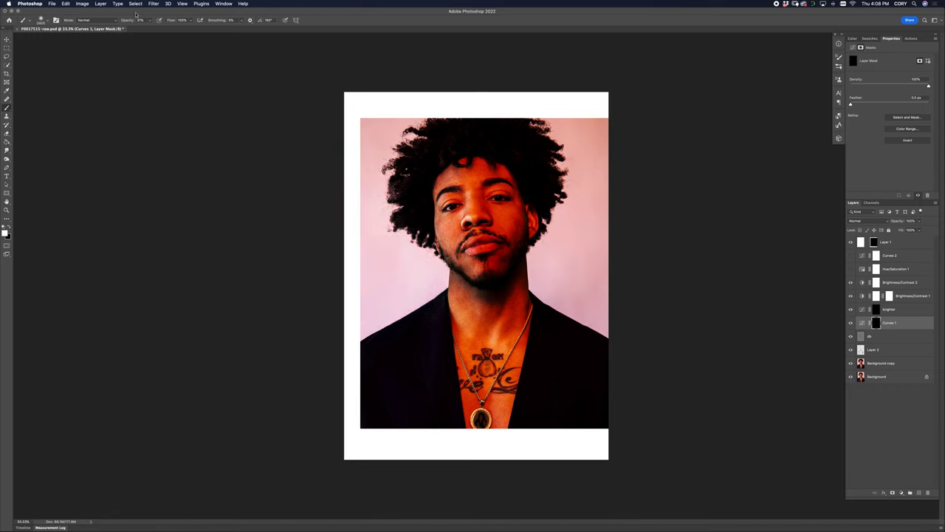
# Step: Set the brush opacity to 10% and paint the Curves 1 mask to darken the lower background left of the neck
pyautogui.moveTo(127, 22); pyautogui.dragTo(122, 23)
pyautogui.moveTo(380, 317)
pyautogui.mouseDown()
pyautogui.moveTo(401, 240)
pyautogui.moveTo(396, 207)
pyautogui.moveTo(389, 342)
pyautogui.moveTo(426, 292)
pyautogui.mouseUp()
pyautogui.press('[')
pyautogui.press('[')
pyautogui.press('[')
pyautogui.press('[')
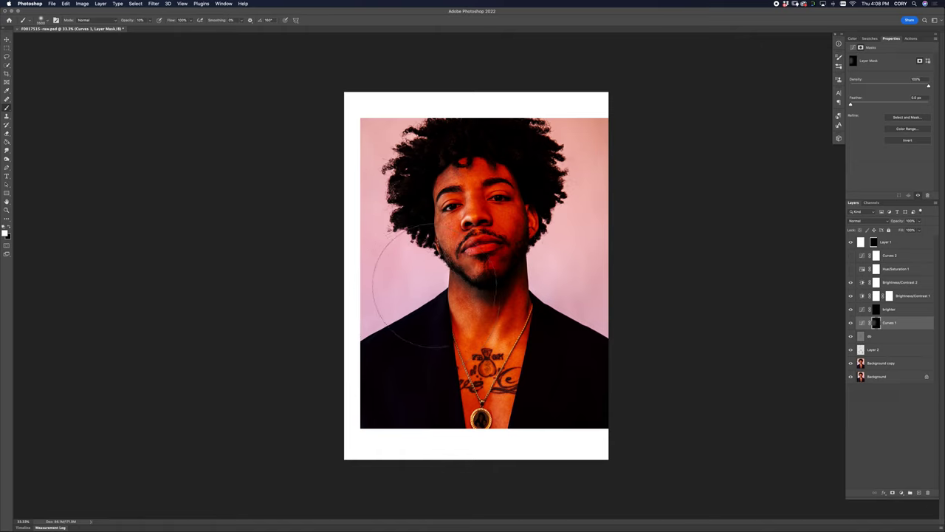
pyautogui.press('[')
pyautogui.press('[')
pyautogui.click(435, 286)
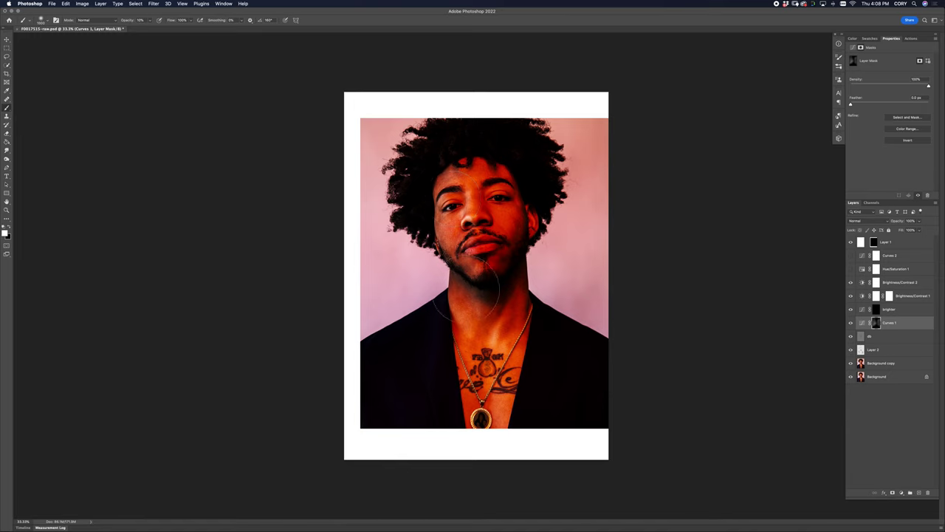
# Step: Darken the chest, jaw and chin by painting on the Curves 1 mask with a progressively smaller brush
pyautogui.moveTo(496, 331)
pyautogui.mouseDown()
pyautogui.moveTo(486, 426)
pyautogui.moveTo(477, 426)
pyautogui.mouseUp()
pyautogui.press('[')
pyautogui.press('[')
pyautogui.press('[')
pyautogui.press('[')
pyautogui.press('[')
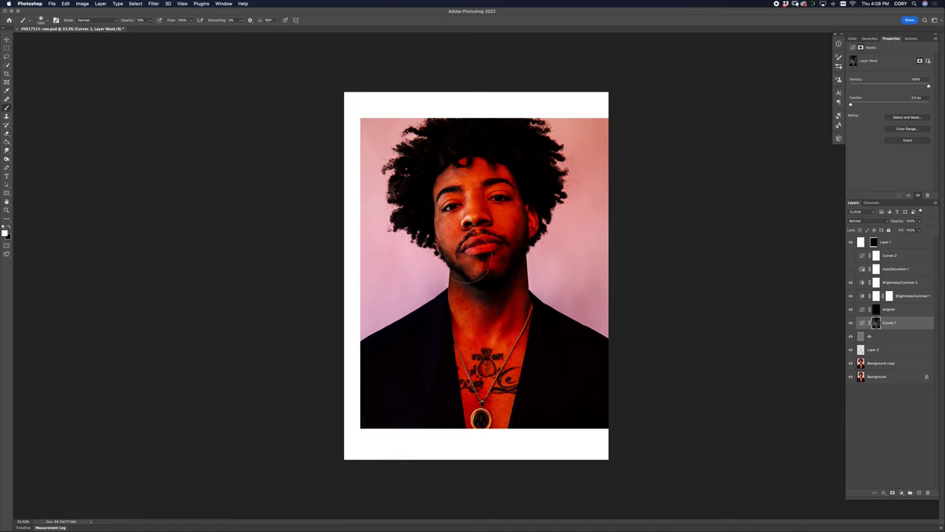
pyautogui.click(455, 241)
pyautogui.moveTo(478, 261)
pyautogui.mouseDown()
pyautogui.moveTo(473, 272)
pyautogui.moveTo(495, 260)
pyautogui.moveTo(521, 222)
pyautogui.moveTo(502, 280)
pyautogui.moveTo(502, 257)
pyautogui.mouseUp()
# Step: Darken the forehead and hairline on the Curves 1 mask with a smaller brush
pyautogui.press('[')
pyautogui.press('[')
pyautogui.press('[')
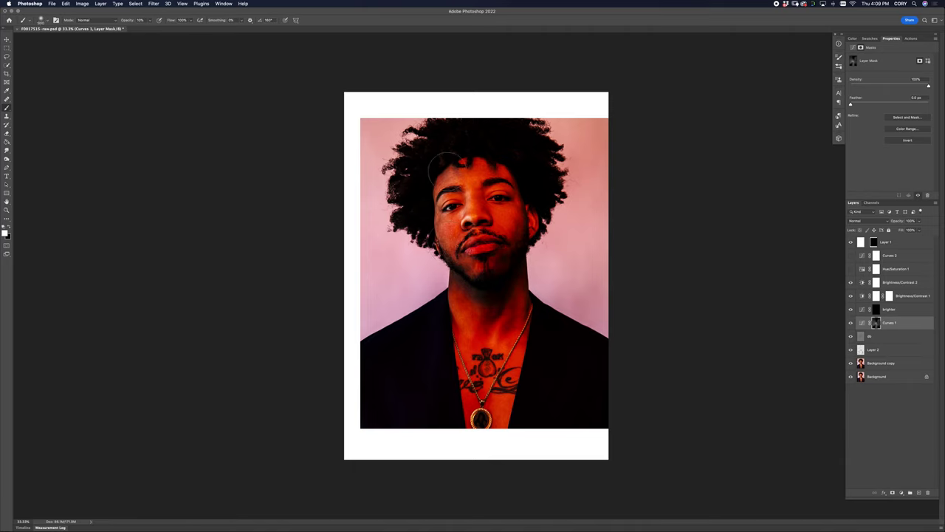
pyautogui.moveTo(446, 170); pyautogui.dragTo(494, 153)
pyautogui.moveTo(415, 189); pyautogui.dragTo(443, 170)
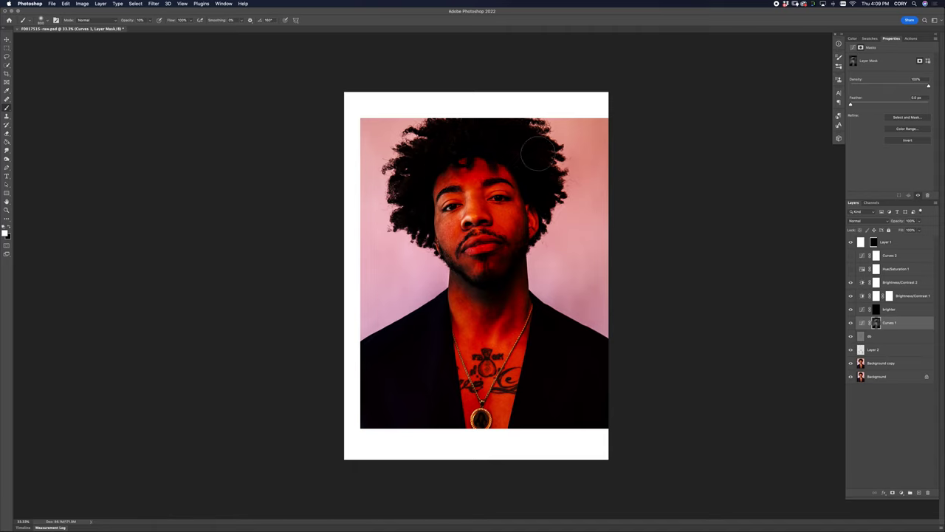
# Step: Darken the upper and side background on the Curves 1 mask with an enlarged brush, redoing the first stroke with a larger size
pyautogui.press(']')
pyautogui.press(']')
pyautogui.press(']')
pyautogui.press(']')
pyautogui.press(']')
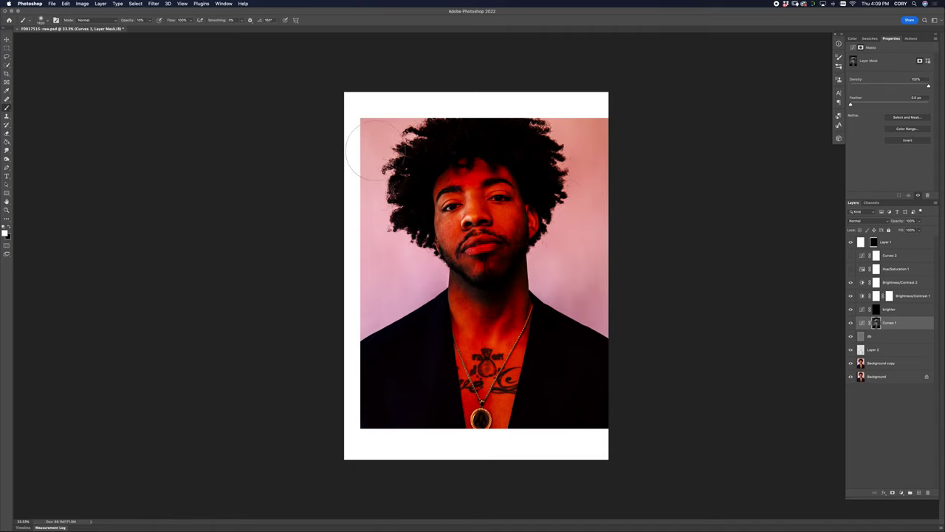
pyautogui.moveTo(344, 170); pyautogui.dragTo(468, 111)
pyautogui.press(']')
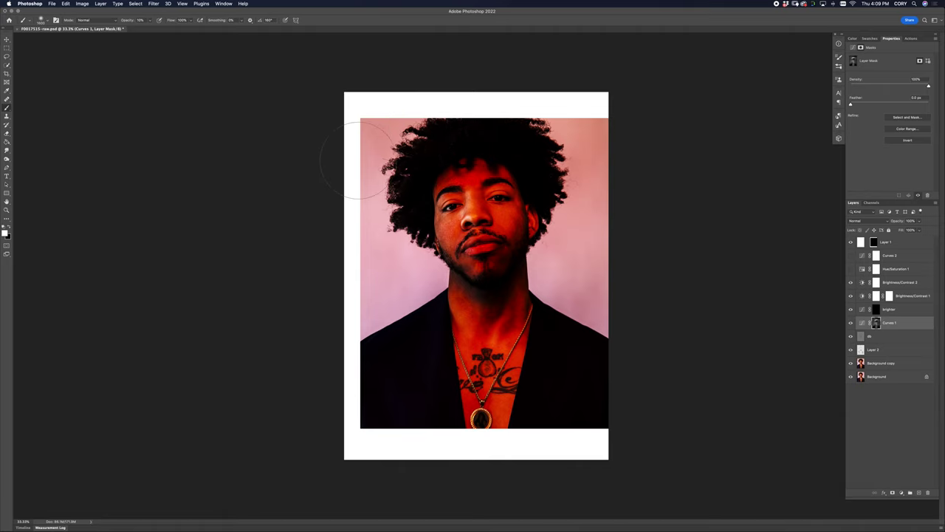
pyautogui.press('super+z')
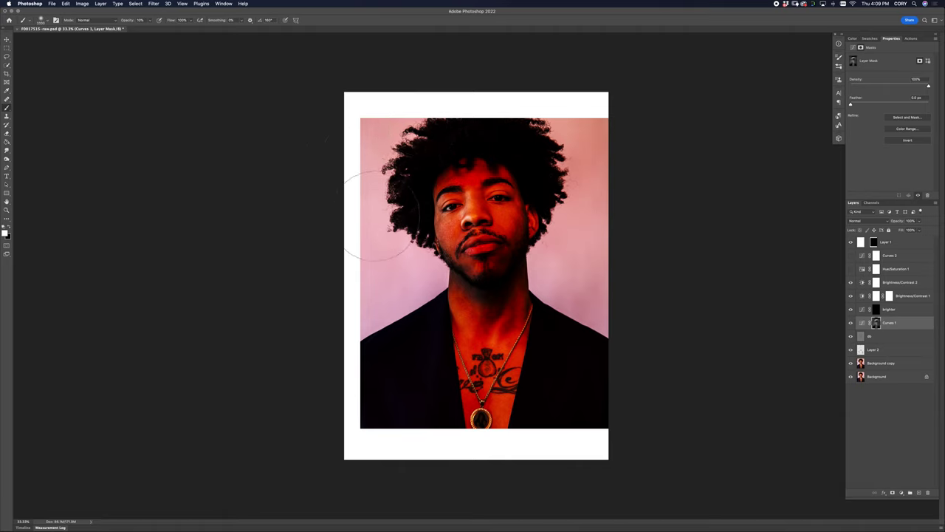
pyautogui.press(']')
pyautogui.moveTo(311, 178); pyautogui.dragTo(615, 84)
pyautogui.moveTo(288, 185)
pyautogui.mouseDown()
pyautogui.moveTo(437, 149)
pyautogui.moveTo(619, 77)
pyautogui.moveTo(402, 156)
pyautogui.moveTo(286, 184)
pyautogui.moveTo(711, 62)
pyautogui.moveTo(609, 116)
pyautogui.moveTo(325, 212)
pyautogui.mouseUp()
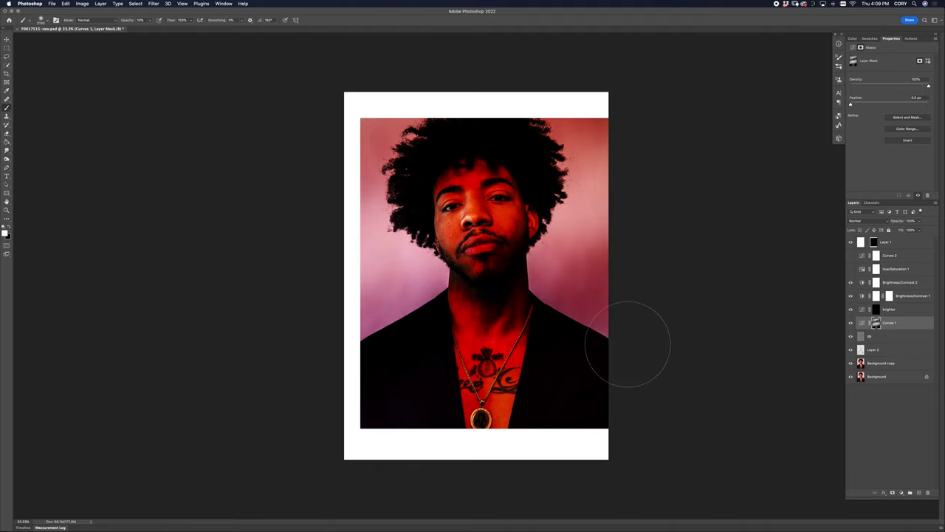
# Step: Brighten a diagonal band across the background and face by painting on the brighter layer's mask, using a smaller brush for the face
pyautogui.hotkey('alt', ']')
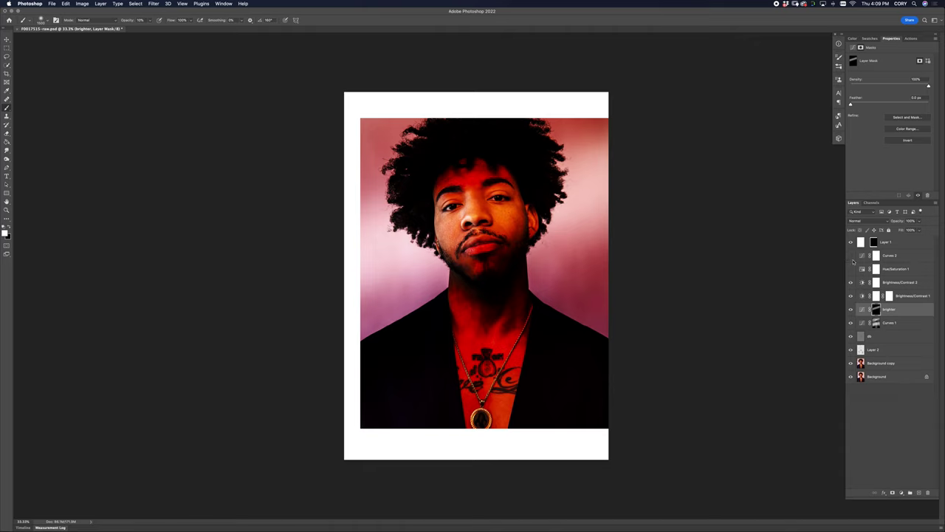
pyautogui.press('super+BackSpace')
pyautogui.press('[')
pyautogui.press('[')
pyautogui.press('[')
pyautogui.press('[')
pyautogui.press('[')
pyautogui.press('[')
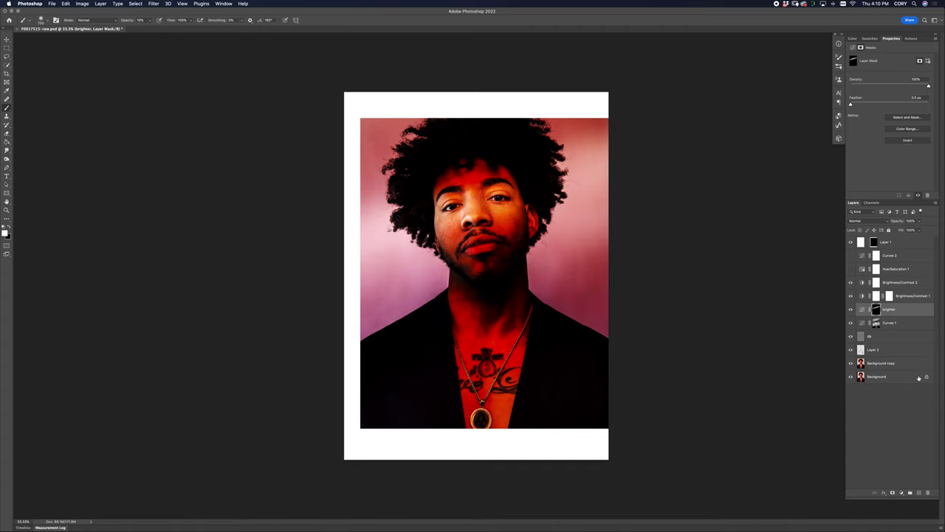
# Step: Add a Curves adjustment above the brighter layer, lift its darker tones, and invert its mask to black
pyautogui.click(902, 494)
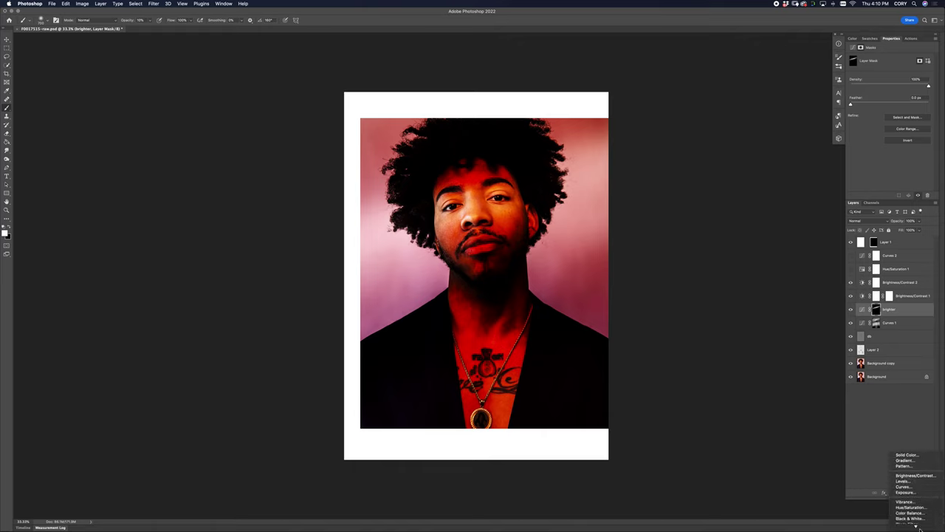
pyautogui.click(902, 470)
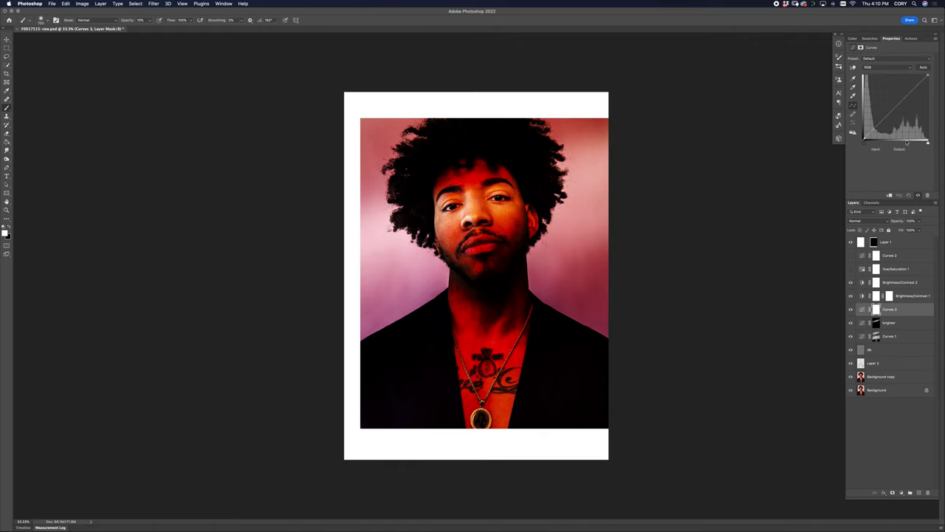
pyautogui.moveTo(880, 124); pyautogui.dragTo(875, 121)
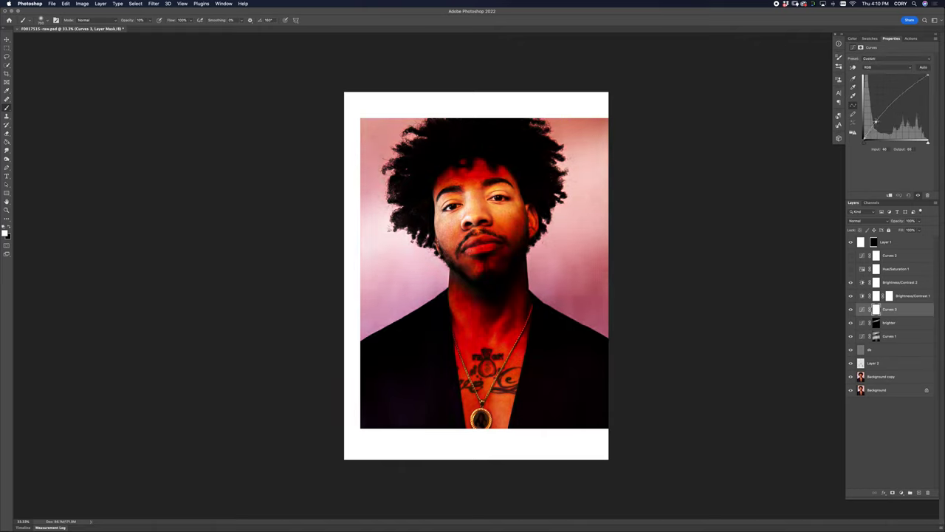
pyautogui.press('super+i')
pyautogui.press('[')
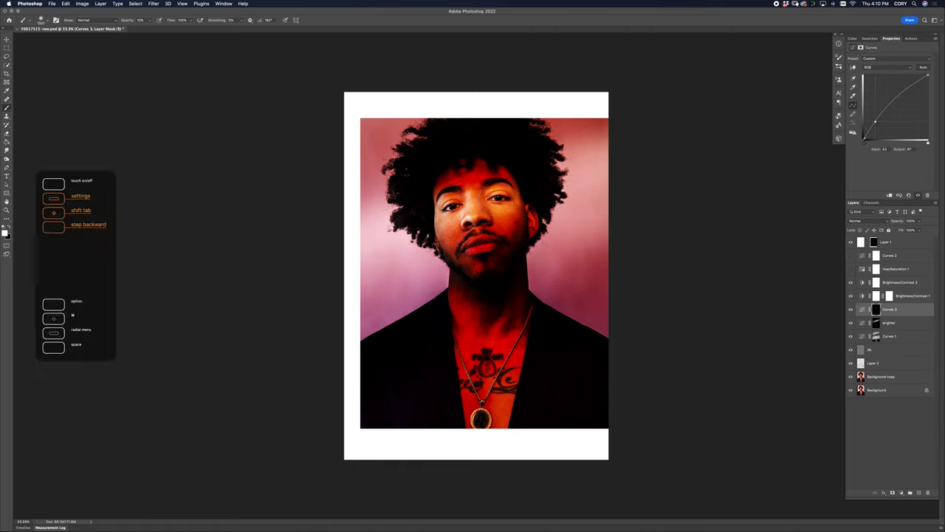
# Step: Add a Curves adjustment directly above the db layer and steeply raise its shadows
pyautogui.click(896, 347)
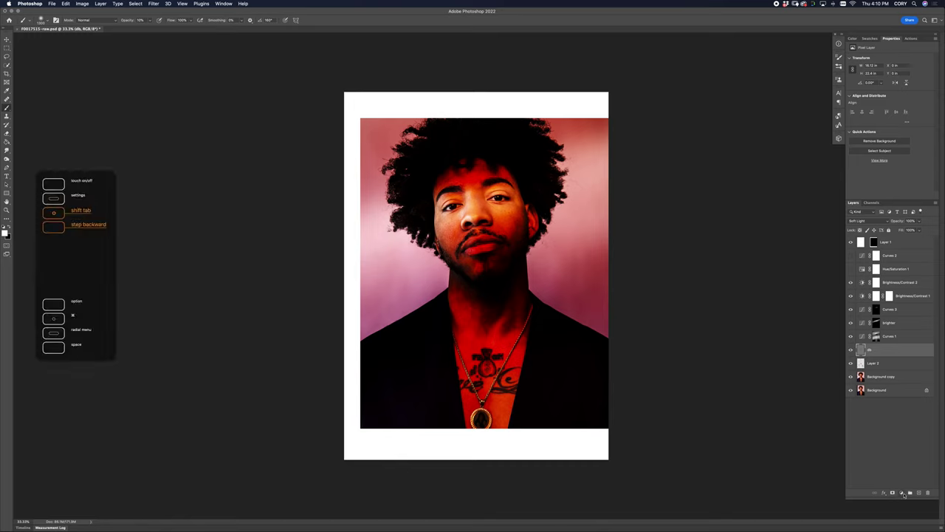
pyautogui.click(901, 493)
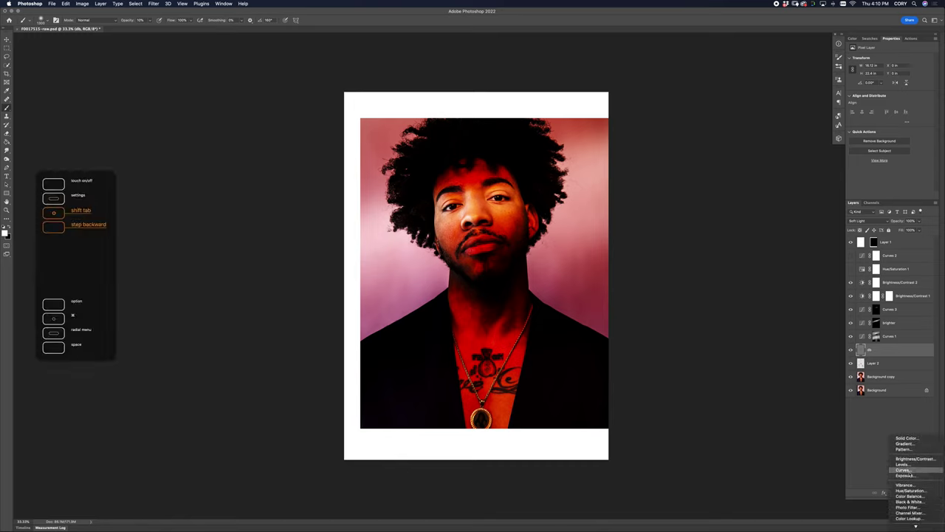
pyautogui.click(904, 481)
pyautogui.moveTo(876, 127); pyautogui.dragTo(868, 122)
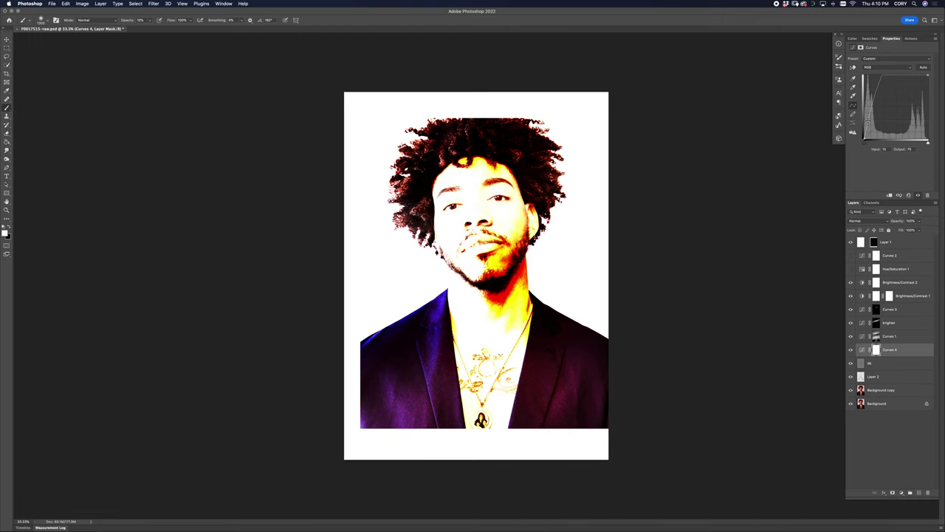
# Step: Check the Curves 1 effect, then remove it from the jacket by painting its mask black with a smaller brush at 100% opacity
pyautogui.click(851, 336)
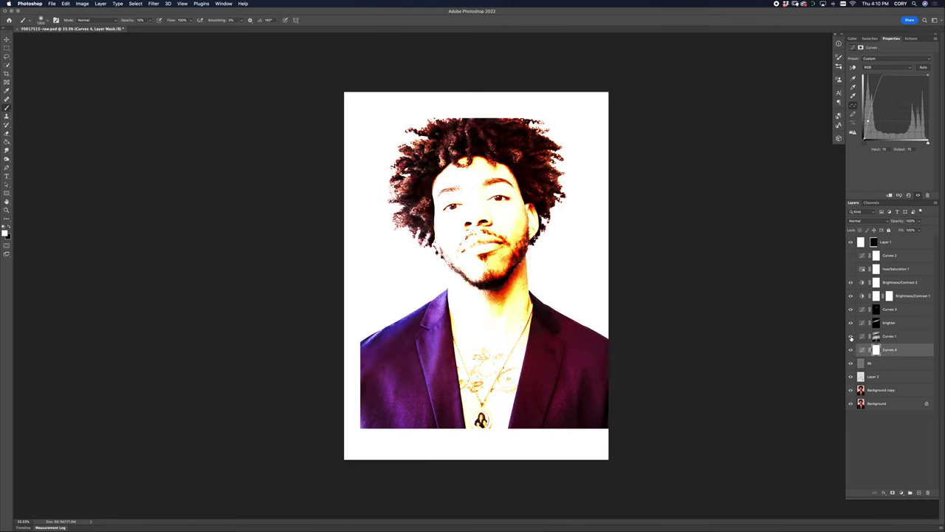
pyautogui.click(850, 337)
pyautogui.click(877, 337)
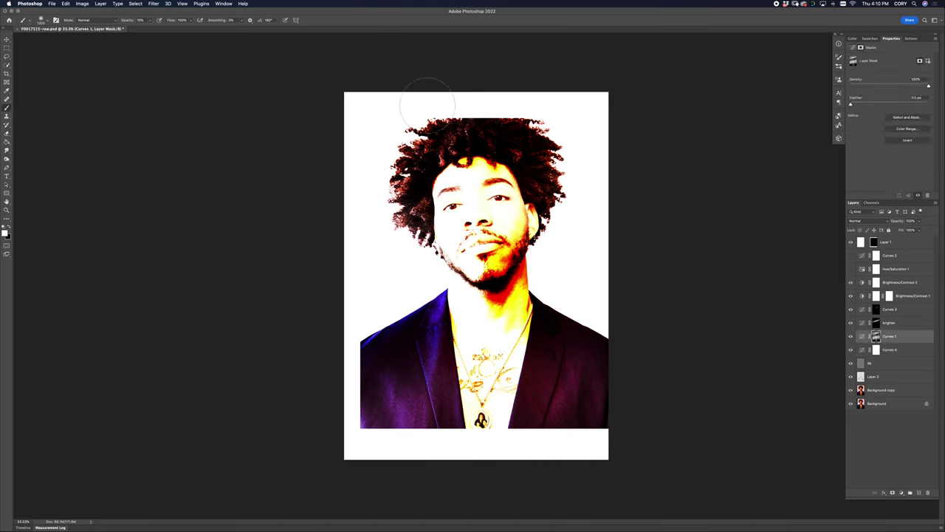
pyautogui.moveTo(145, 20); pyautogui.dragTo(178, 20)
pyautogui.press('[')
pyautogui.press('[')
pyautogui.press('[')
pyautogui.press('[')
pyautogui.press('[')
pyautogui.press('[')
pyautogui.press('[')
pyautogui.press('[')
pyautogui.press('[')
pyautogui.press('[')
pyautogui.press('x')
pyautogui.moveTo(399, 337)
pyautogui.mouseDown()
pyautogui.moveTo(418, 324)
pyautogui.moveTo(368, 348)
pyautogui.moveTo(437, 309)
pyautogui.moveTo(409, 326)
pyautogui.mouseUp()
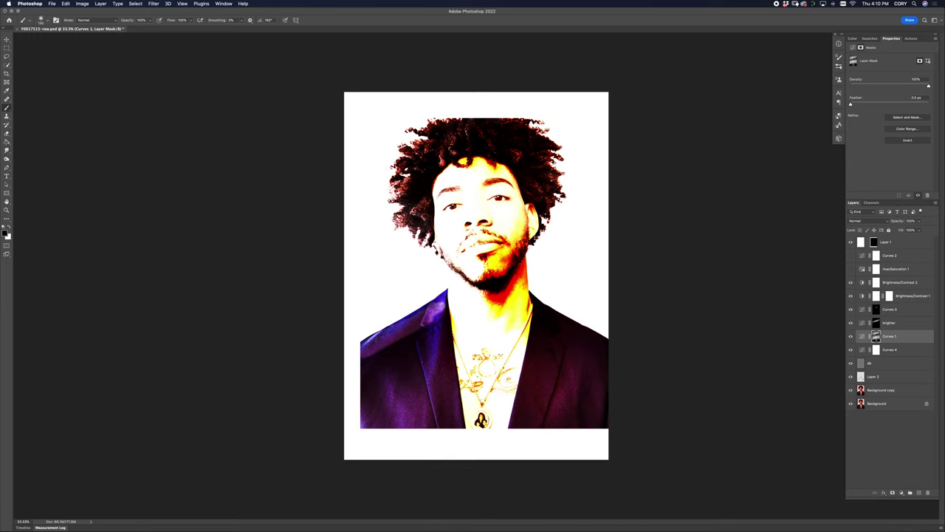
pyautogui.press('super+z')
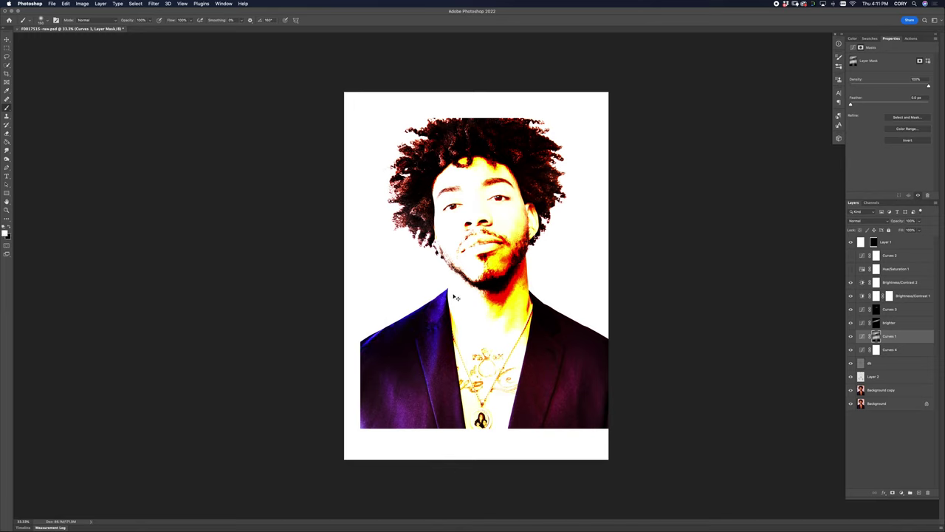
pyautogui.moveTo(440, 308); pyautogui.dragTo(443, 328)
pyautogui.moveTo(443, 303)
pyautogui.mouseDown()
pyautogui.moveTo(372, 342)
pyautogui.moveTo(587, 362)
pyautogui.moveTo(577, 340)
pyautogui.moveTo(598, 346)
pyautogui.mouseUp()
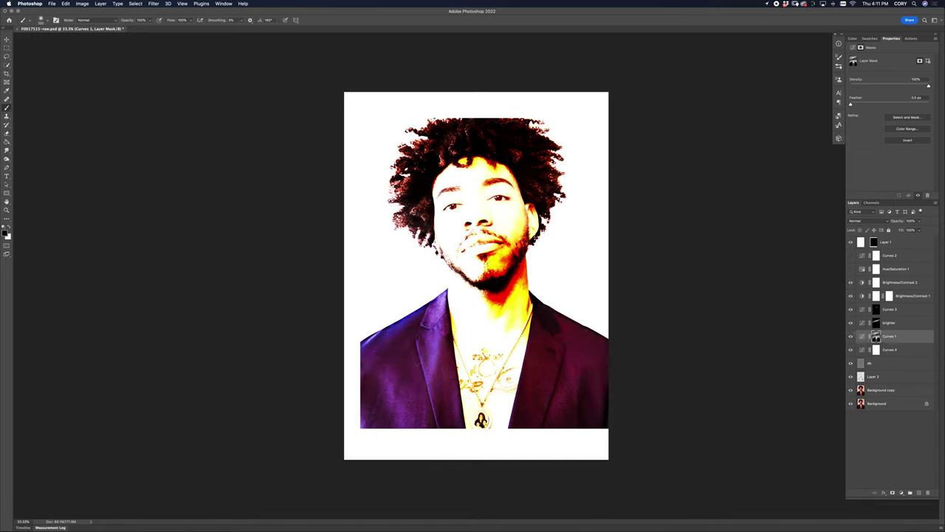
# Step: Invert the Curves 4 mask to black and reselect the Curves 1 mask
pyautogui.click(877, 350)
pyautogui.hotkey('ctrl', 'i')
pyautogui.click(876, 336)
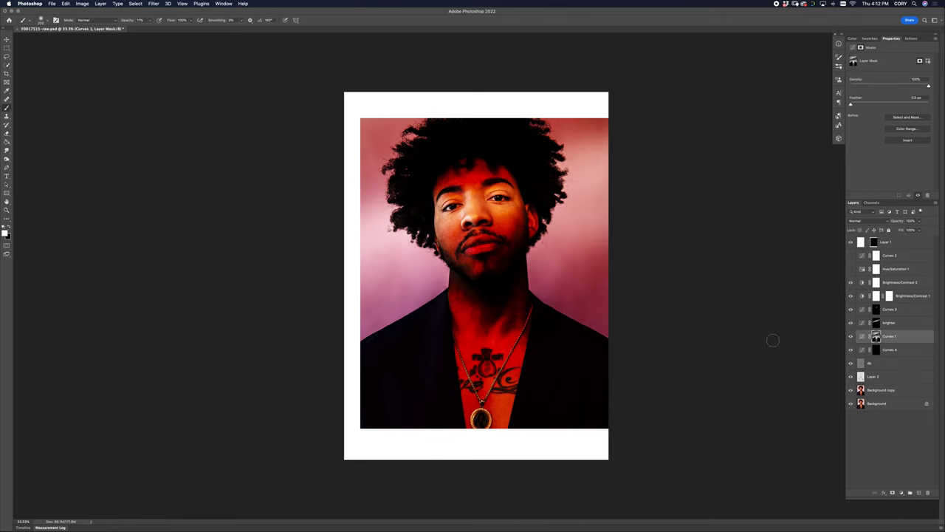
# Step: Lift the jacket and hair shadows by painting the Curves 4 mask at 11% brush opacity with a reduced brush
pyautogui.click(877, 350)
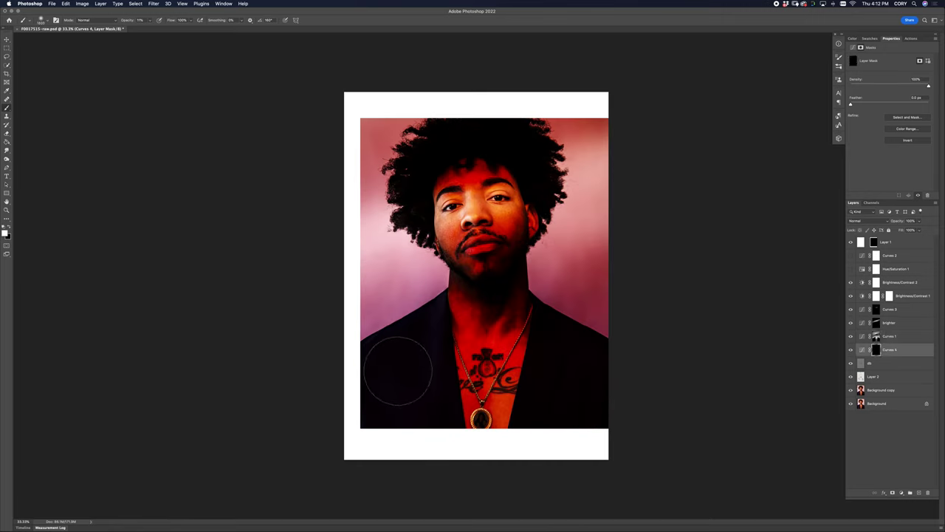
pyautogui.moveTo(398, 370)
pyautogui.mouseDown()
pyautogui.moveTo(389, 393)
pyautogui.moveTo(398, 416)
pyautogui.moveTo(414, 394)
pyautogui.mouseUp()
pyautogui.press('[')
pyautogui.press('[')
pyautogui.press('[')
pyautogui.press('[')
pyautogui.press('[')
pyautogui.moveTo(430, 342); pyautogui.dragTo(445, 492)
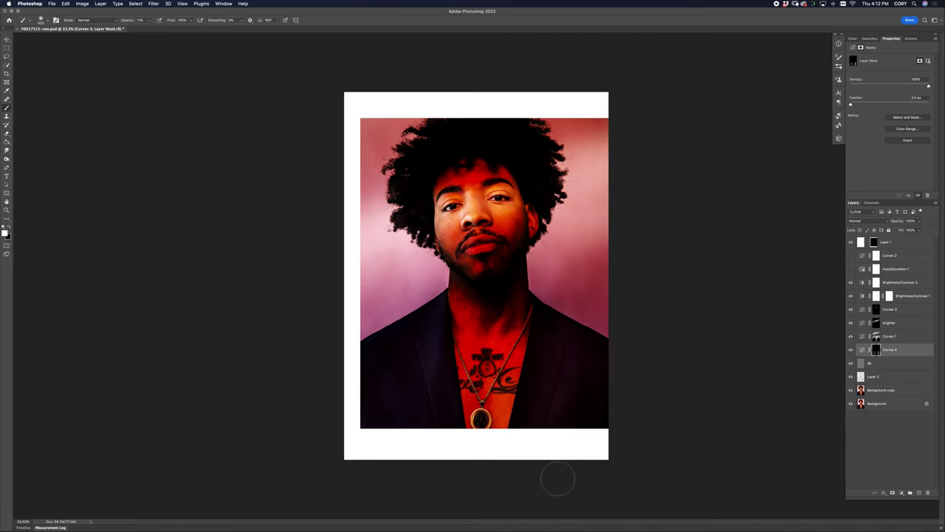
pyautogui.press('x')
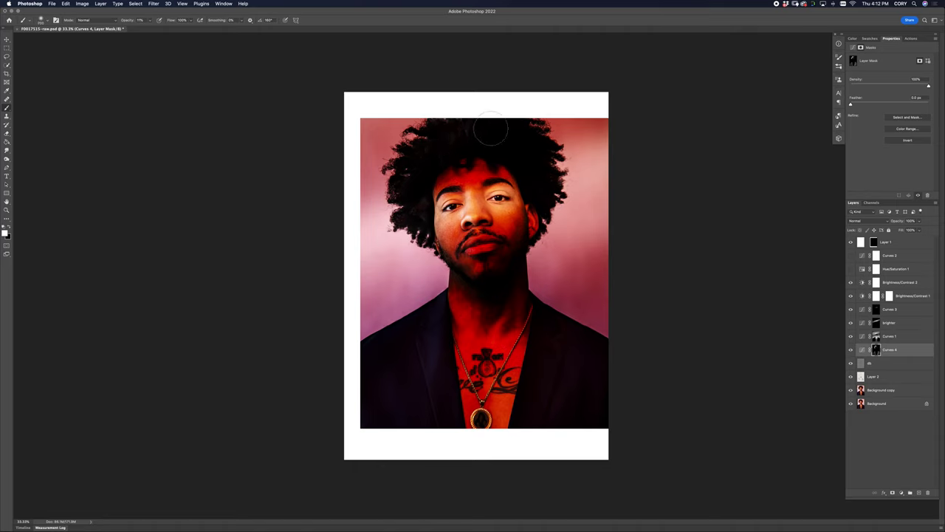
pyautogui.press('x')
# Step: Add a Curves adjustment above Curves 3, lower its white point to output 110, and invert its mask to black
pyautogui.click(911, 310)
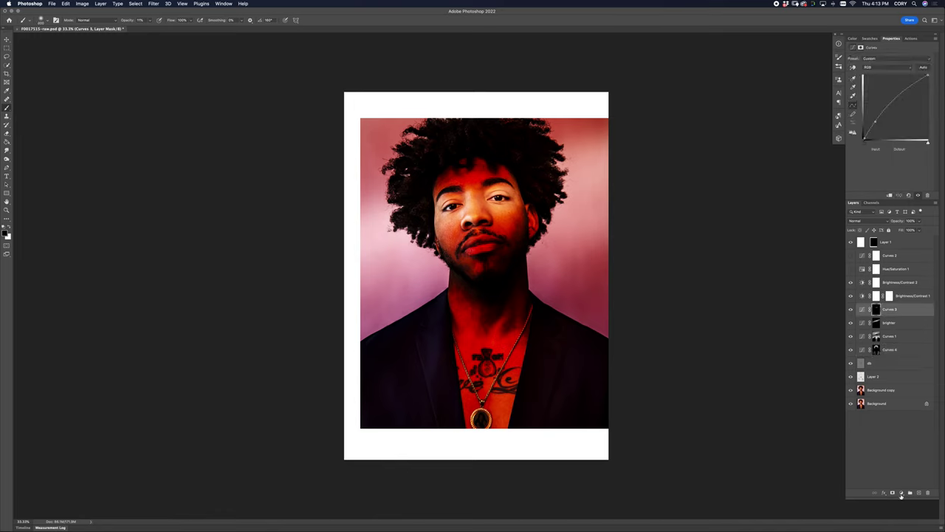
pyautogui.click(901, 493)
pyautogui.click(907, 509)
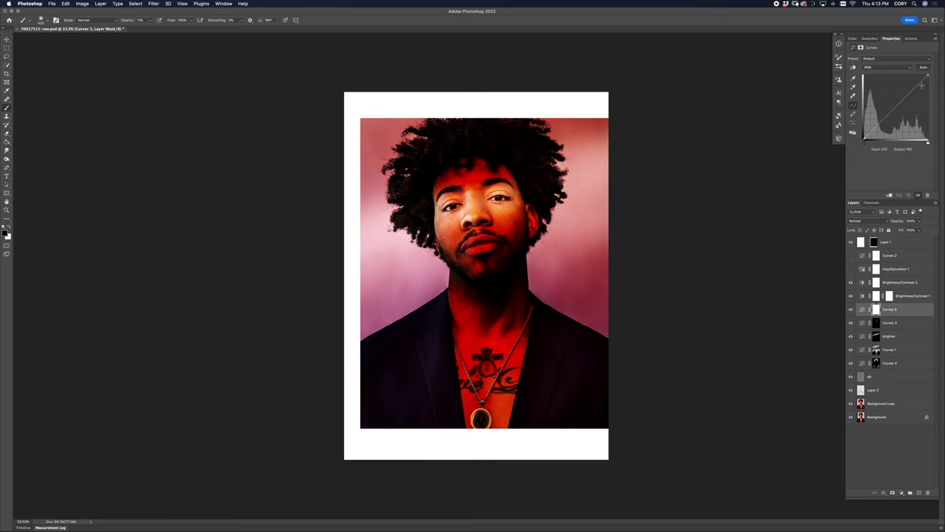
pyautogui.moveTo(921, 85); pyautogui.dragTo(935, 112)
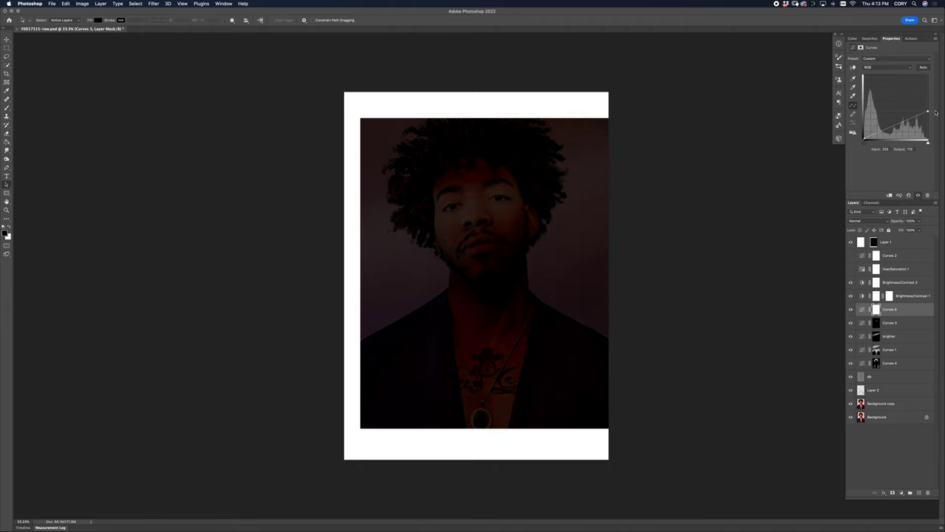
pyautogui.press('super+i')
# Step: Darken the background beside the neck and shoulders by painting white on the Curves 5 mask, varying the brush size
pyautogui.press('b')
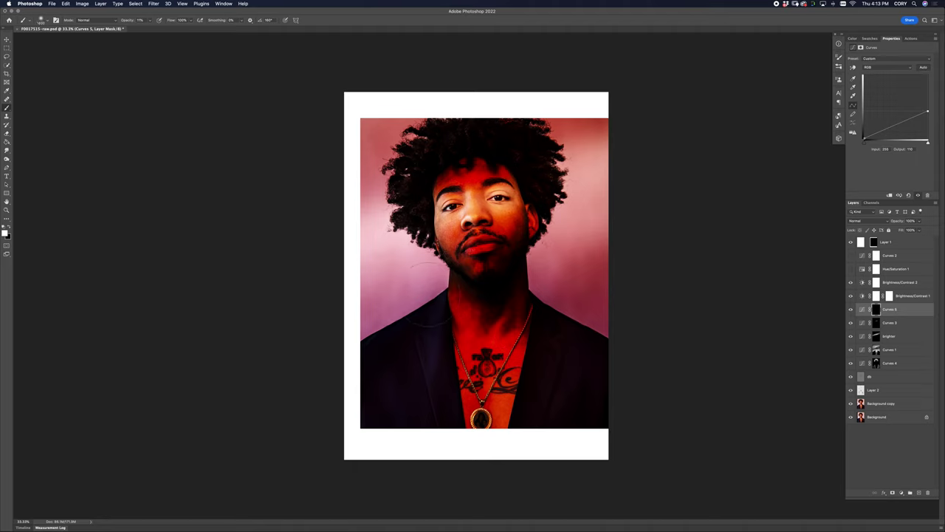
pyautogui.moveTo(416, 302)
pyautogui.mouseDown()
pyautogui.moveTo(357, 339)
pyautogui.moveTo(417, 295)
pyautogui.mouseUp()
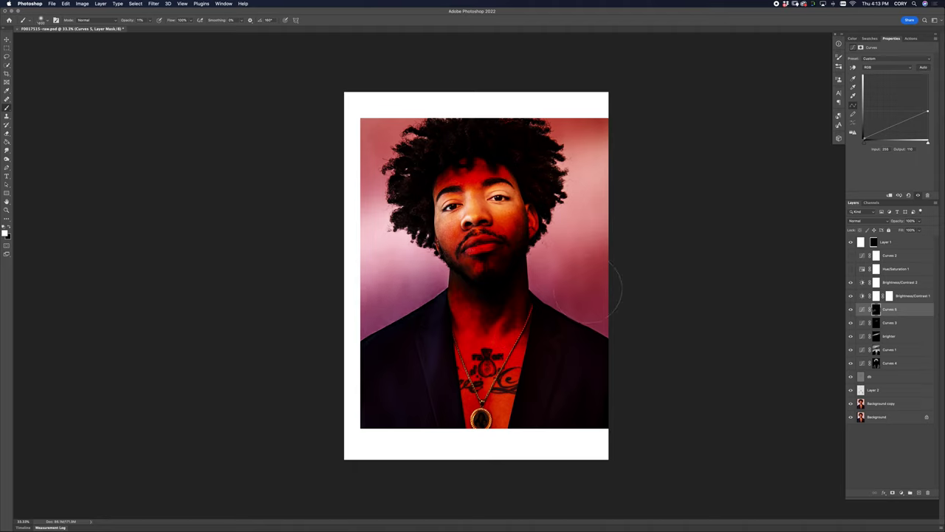
pyautogui.press('[')
pyautogui.press('[')
pyautogui.press('[')
pyautogui.press('[')
pyautogui.press('[')
pyautogui.press('[')
pyautogui.press('[')
pyautogui.press('[')
pyautogui.press('[')
pyautogui.press('[')
pyautogui.press('[')
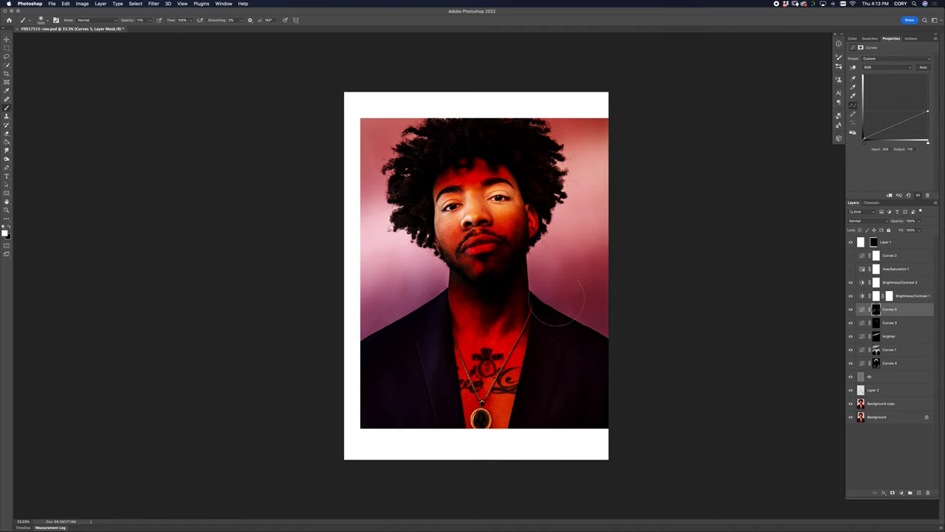
pyautogui.moveTo(545, 303)
pyautogui.mouseDown()
pyautogui.moveTo(557, 328)
pyautogui.moveTo(545, 306)
pyautogui.mouseUp()
pyautogui.press(']')
pyautogui.press(']')
pyautogui.moveTo(430, 304)
pyautogui.mouseDown()
pyautogui.moveTo(318, 379)
pyautogui.moveTo(455, 277)
pyautogui.mouseUp()
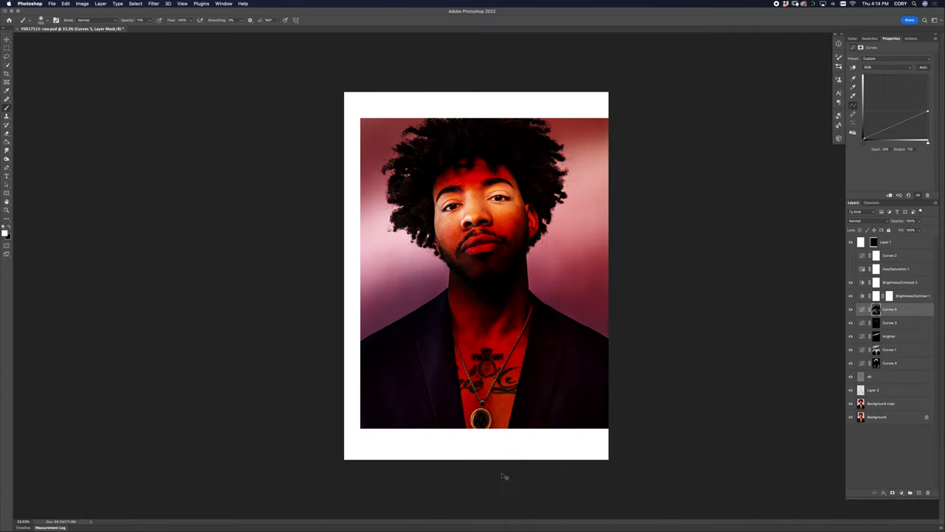
# Step: Compare with the reference IMG_2190.jpg in Adobe Bridge, return to Photoshop, and darken the chest on the Curves 5 mask
pyautogui.press('super+Tab')
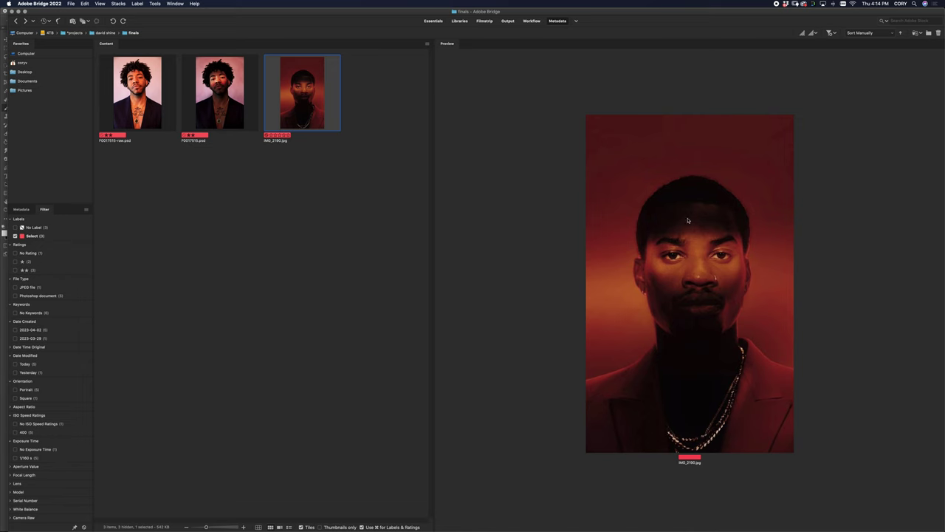
pyautogui.press('super+Tab')
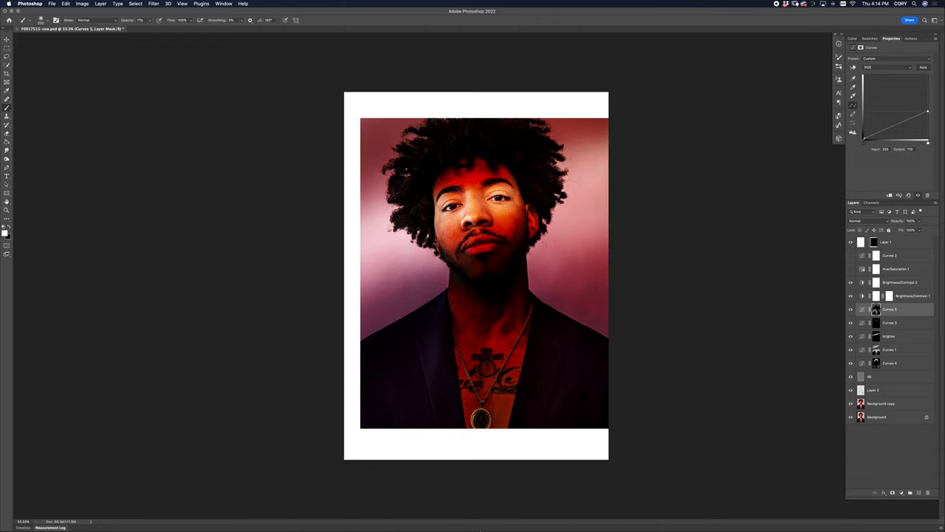
pyautogui.moveTo(494, 341); pyautogui.dragTo(502, 407)
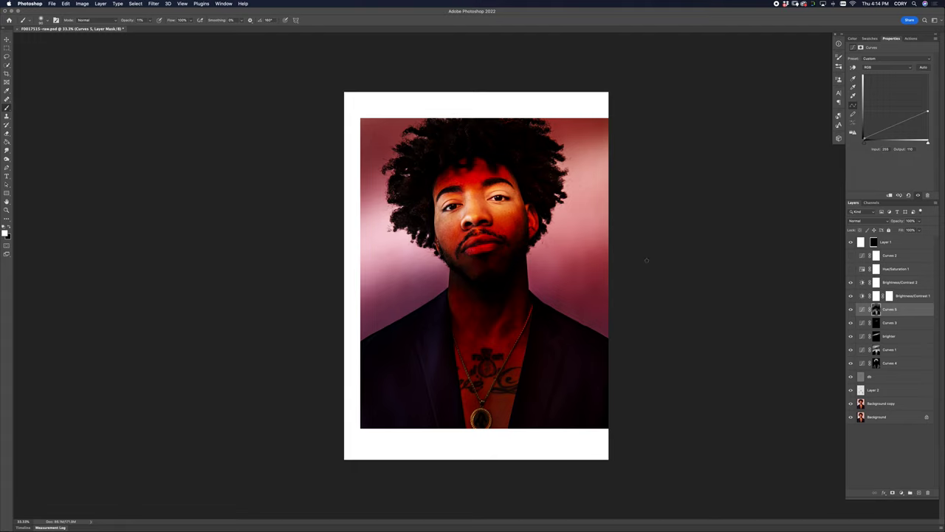
# Step: Add a Curves adjustment above Curves 5, pull input 217 down to output 181, and compare the image with and without it
pyautogui.click(902, 492)
pyautogui.click(902, 491)
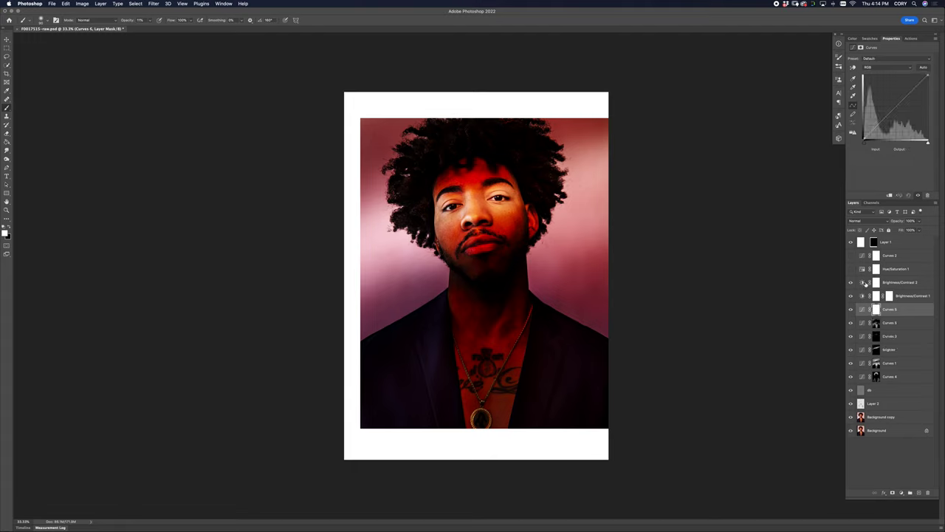
pyautogui.moveTo(917, 88); pyautogui.dragTo(918, 89)
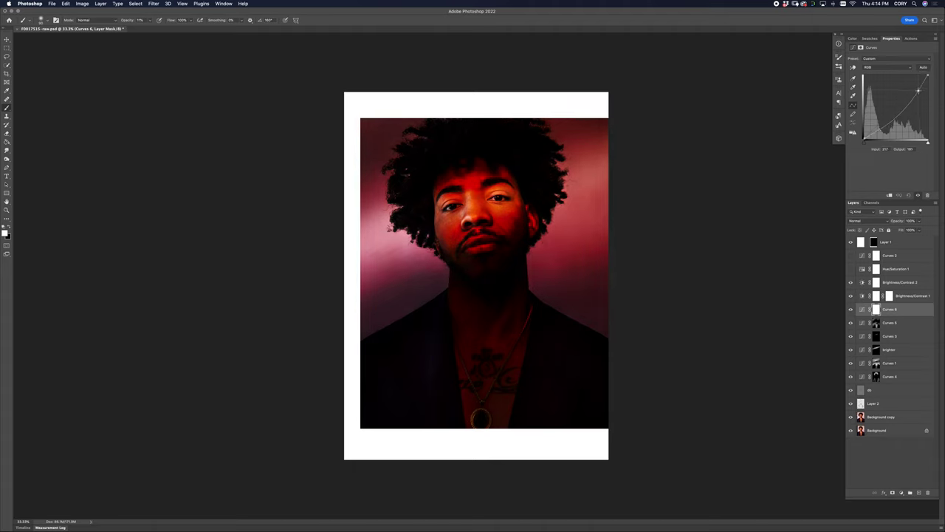
pyautogui.click(851, 311)
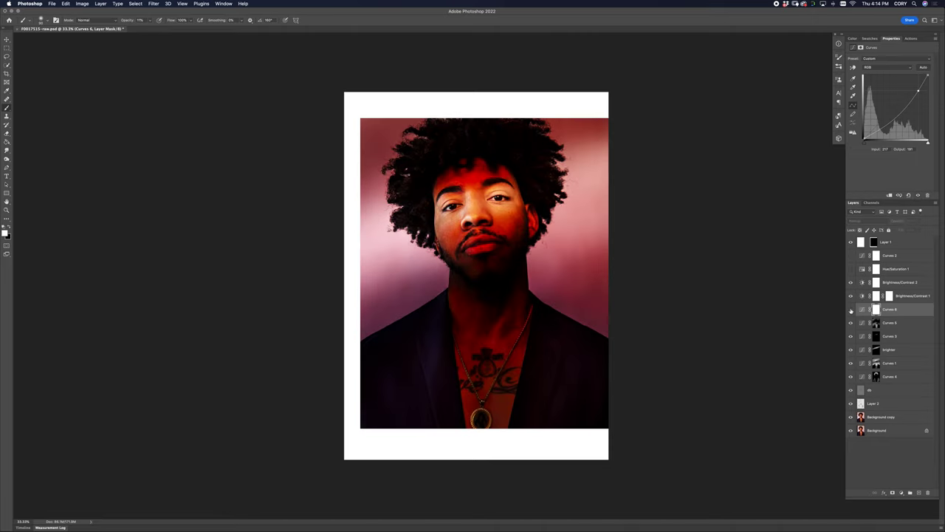
pyautogui.click(851, 311)
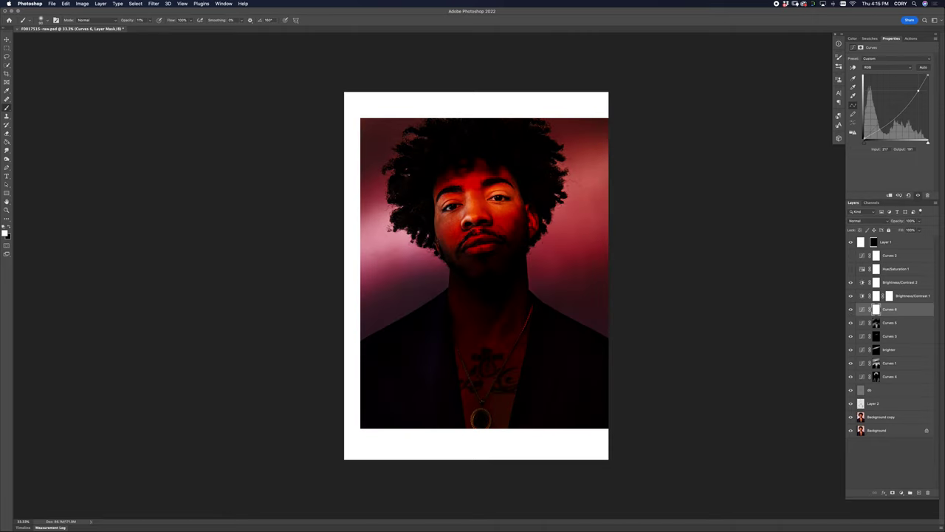
# Step: Restore the diagonal light band across the face and background by painting black on the Curves 6 mask with an enlarged brush
pyautogui.press(']')
pyautogui.press(']')
pyautogui.press(']')
pyautogui.press(']')
pyautogui.press(']')
pyautogui.press('x')
pyautogui.moveTo(327, 249); pyautogui.dragTo(645, 131)
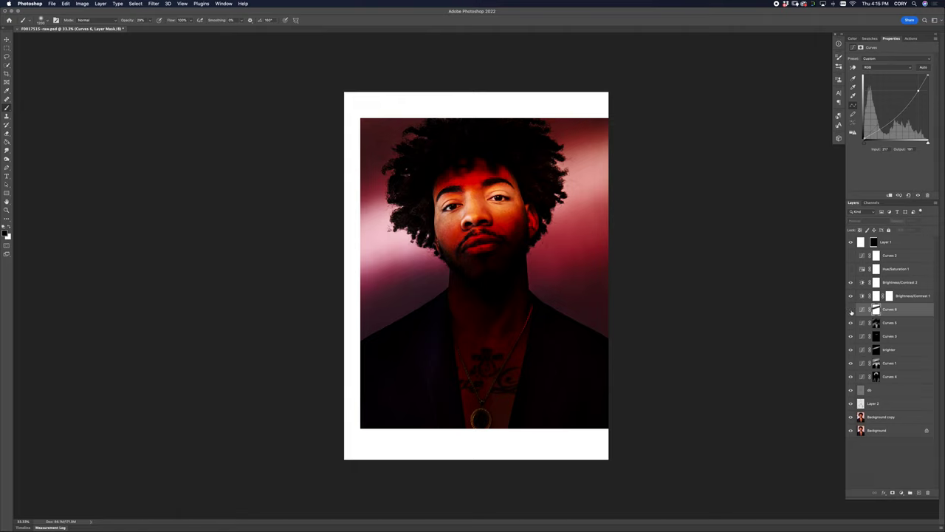
# Step: Compare the image with and without Curves 6, then reduce that layer's opacity to 78%
pyautogui.click(851, 310)
pyautogui.click(850, 310)
pyautogui.moveTo(901, 221); pyautogui.dragTo(892, 222)
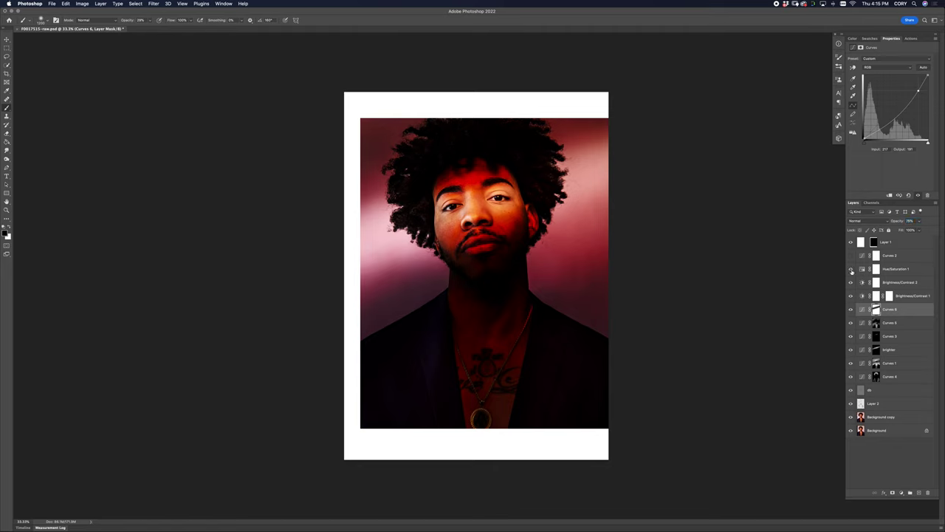
# Step: Compare the image with and without Hue/Saturation 1, leave the layer visible, and open its adjustment settings
pyautogui.click(851, 270)
pyautogui.click(851, 269)
pyautogui.click(851, 270)
pyautogui.click(852, 269)
pyautogui.click(851, 269)
pyautogui.click(864, 271)
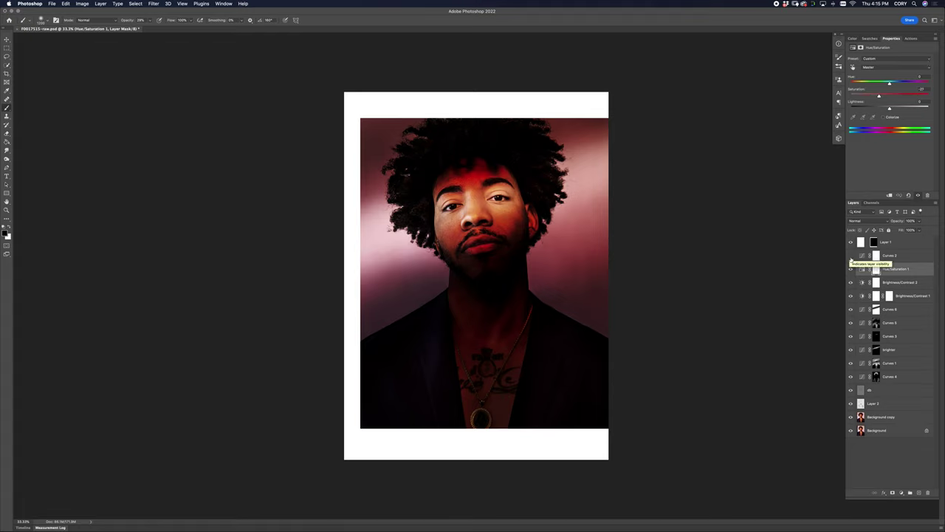
# Step: Group the adjustment layers from Curves 6 down to Curves 4
pyautogui.click(898, 311)
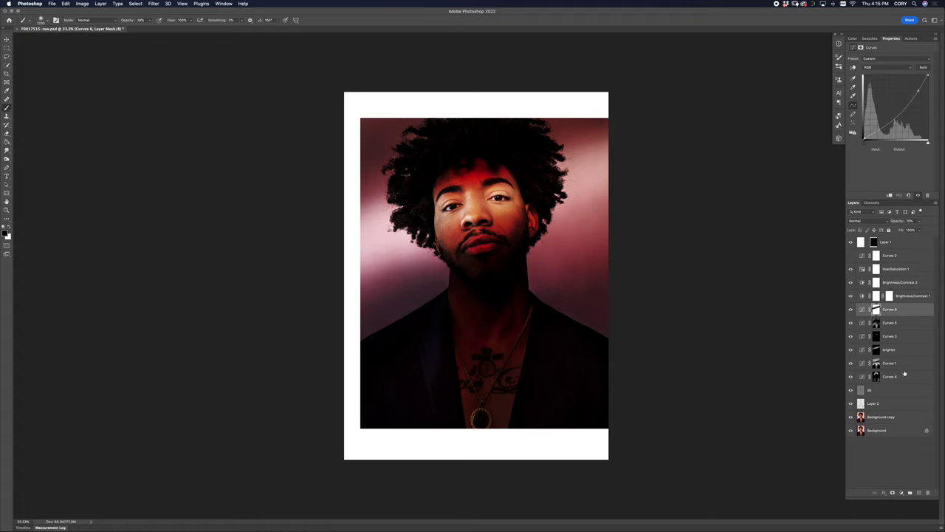
pyautogui.keyDown('shift'); pyautogui.click(907, 377); pyautogui.keyUp('shift')
pyautogui.moveTo(907, 377); pyautogui.dragTo(911, 493)
# Step: Compare the image with and without the grouped dodge-and-burn adjustments, leaving Group 1 visible
pyautogui.click(851, 307)
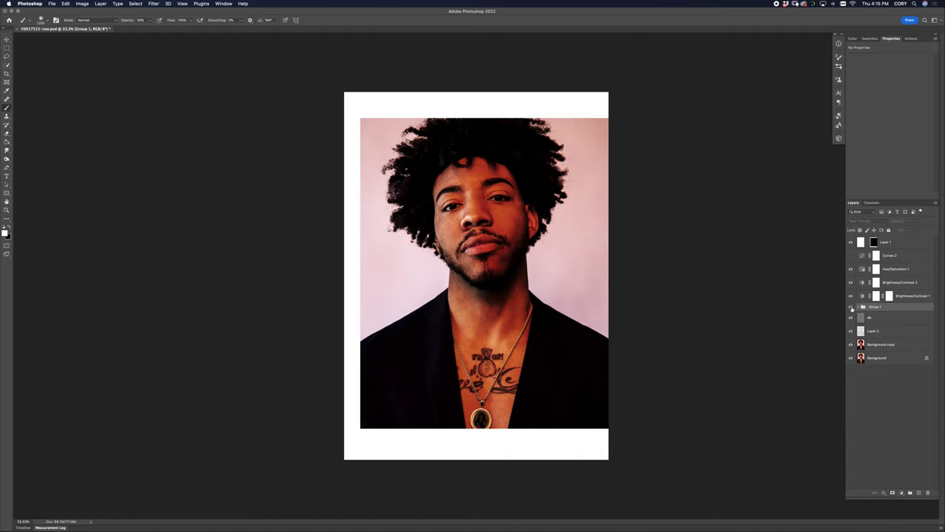
pyautogui.click(852, 307)
pyautogui.click(852, 307)
pyautogui.click(851, 308)
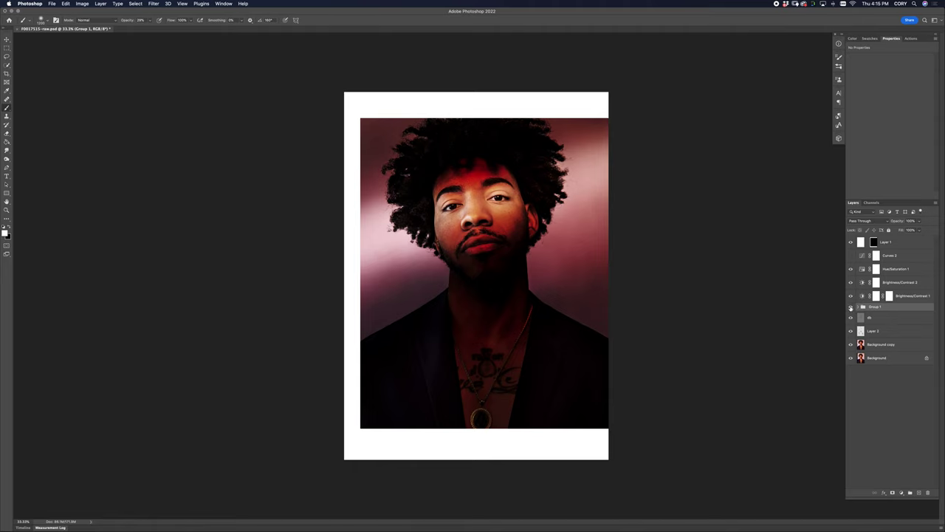
pyautogui.click(851, 307)
pyautogui.click(852, 307)
# Step: Add a layer mask to Group 1 and paint black along the hairline and upper forehead to soften the darkening there
pyautogui.click(892, 492)
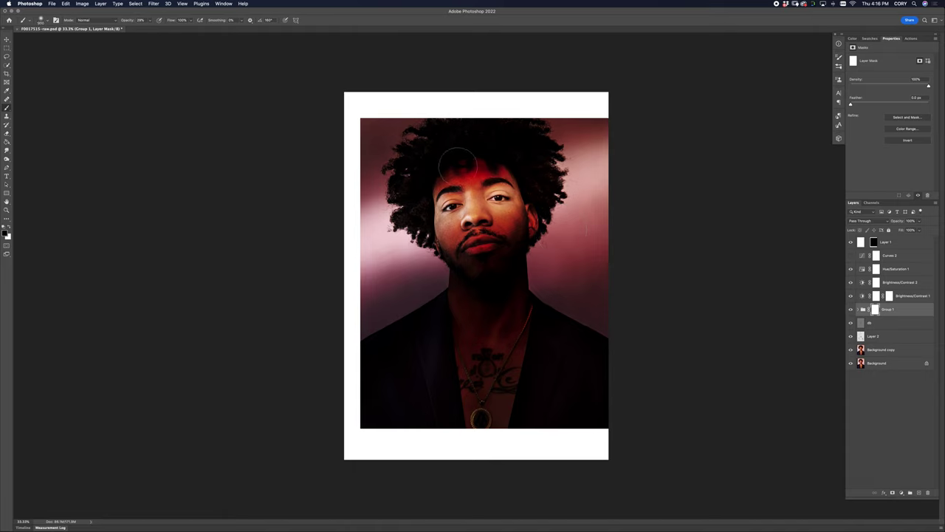
pyautogui.press('x')
pyautogui.press('x')
pyautogui.moveTo(454, 166)
pyautogui.mouseDown()
pyautogui.moveTo(528, 152)
pyautogui.moveTo(488, 163)
pyautogui.moveTo(509, 158)
pyautogui.mouseUp()
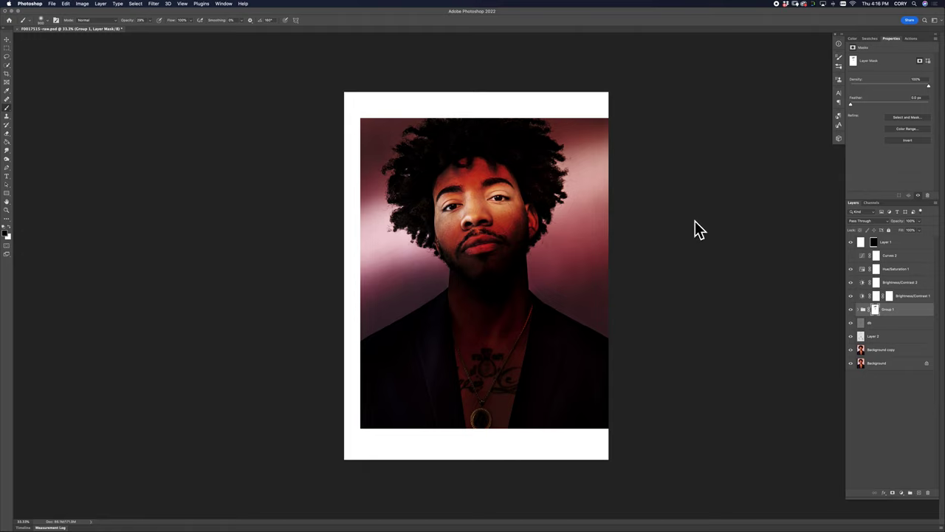
# Step: Inside Group 1, check the image with and without Curves 6 and the brighter layer, and reduce the brighter layer's opacity
pyautogui.click(859, 309)
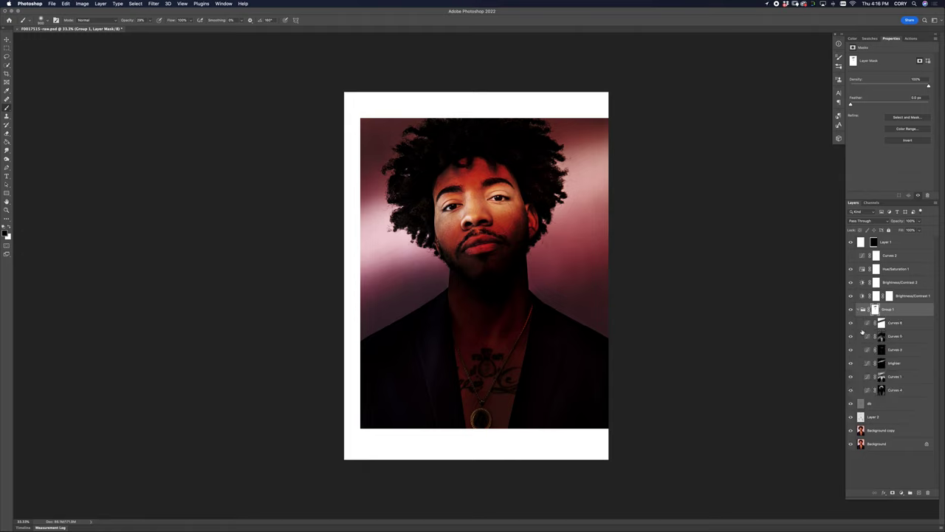
pyautogui.click(850, 322)
pyautogui.click(850, 323)
pyautogui.click(850, 362)
pyautogui.click(850, 363)
pyautogui.click(851, 363)
pyautogui.click(850, 363)
pyautogui.click(896, 363)
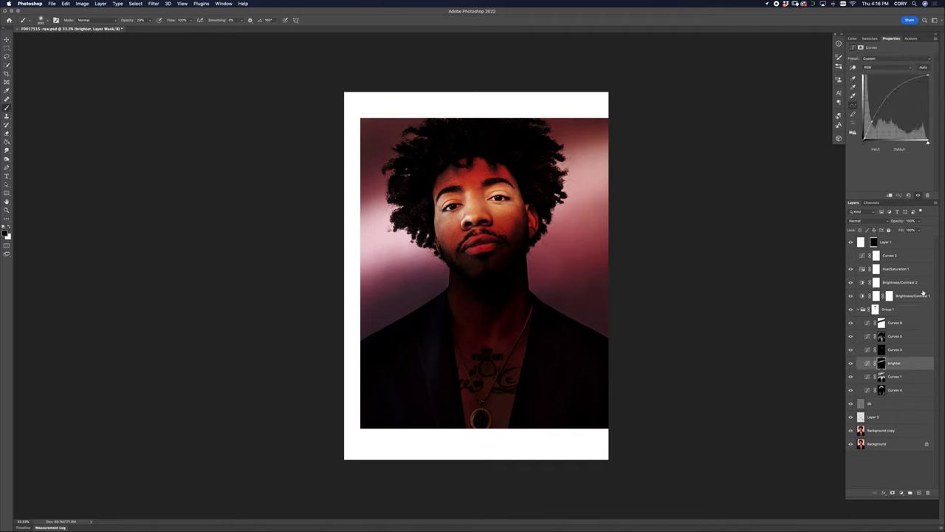
pyautogui.moveTo(898, 223); pyautogui.dragTo(891, 224)
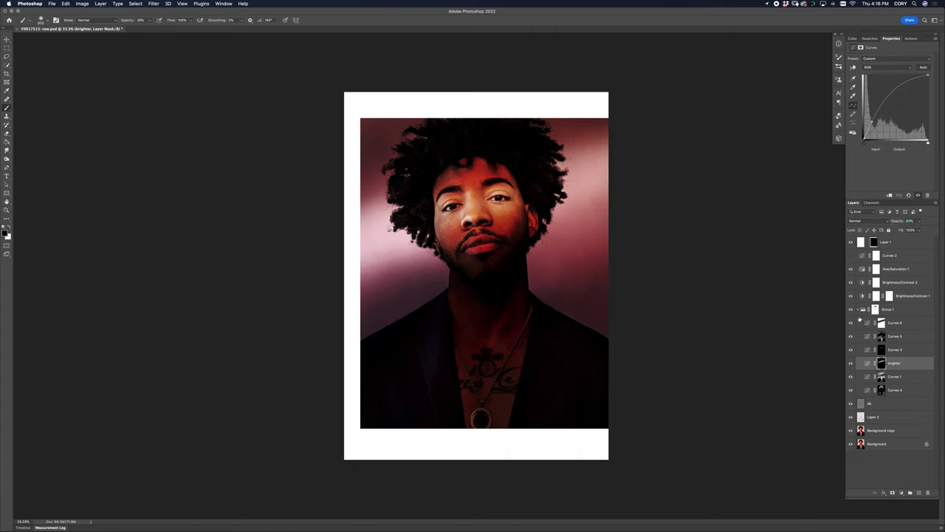
pyautogui.click(860, 310)
# Step: Create a layer named db above the existing db layer, in Soft Light mode with a 50% gray fill
pyautogui.click(879, 324)
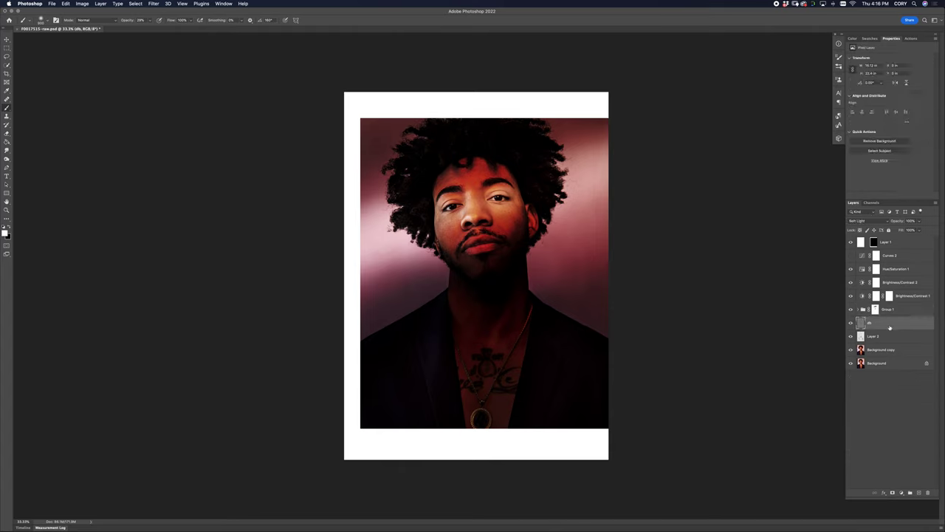
pyautogui.press('super+shift+n')
pyautogui.write('db')
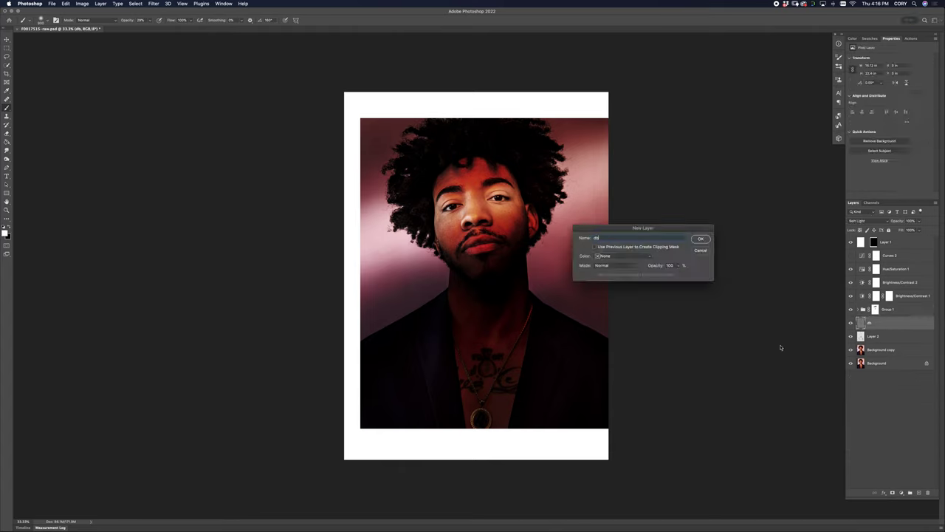
pyautogui.click(632, 264)
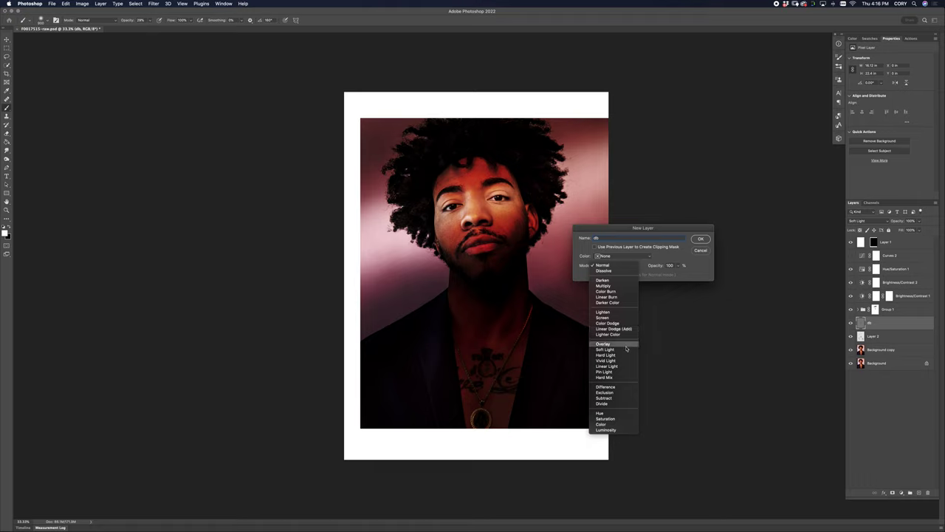
pyautogui.click(700, 240)
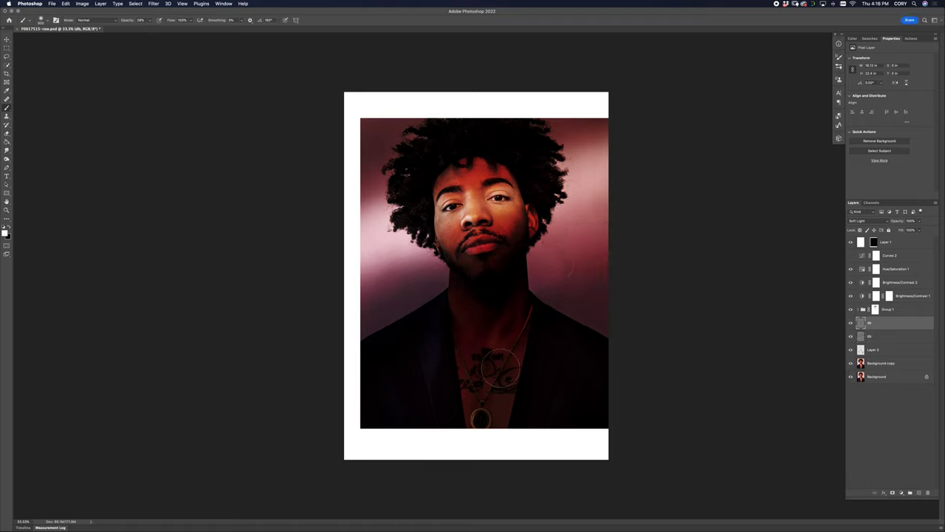
# Step: Dodge and burn the portrait on the new db layer with the range set to Midtones
pyautogui.press('o')
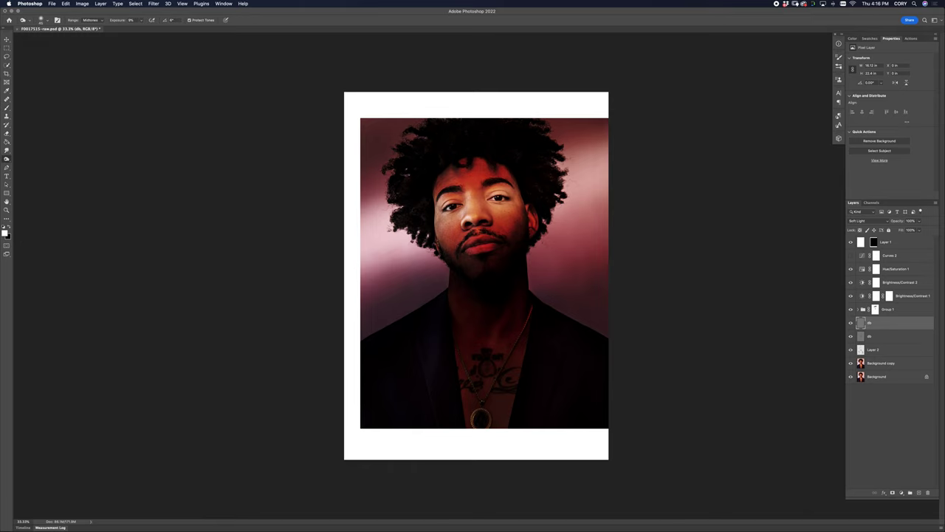
pyautogui.press('super+1')
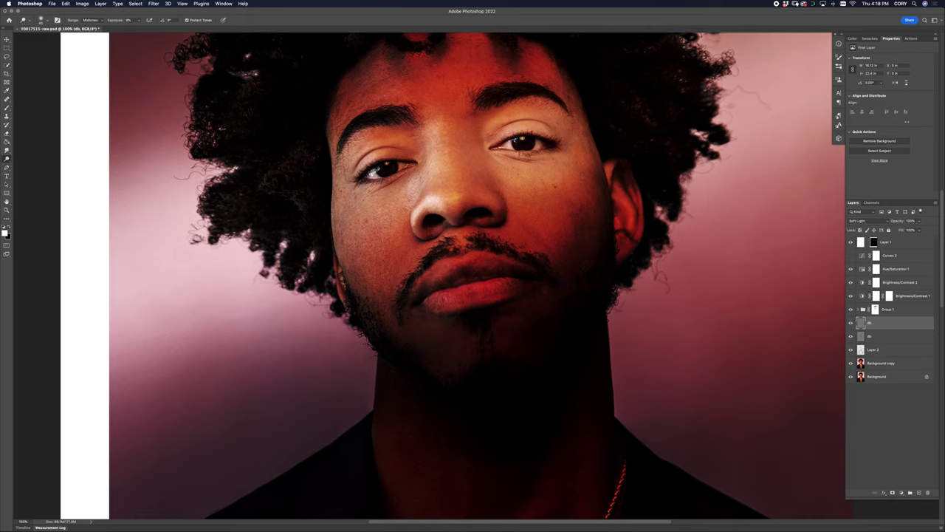
pyautogui.hotkey('shift', 'o')
pyautogui.press('super+plus')
pyautogui.press('super+minus')
pyautogui.press('super+minus')
pyautogui.press('super+minus')
pyautogui.press('super+minus')
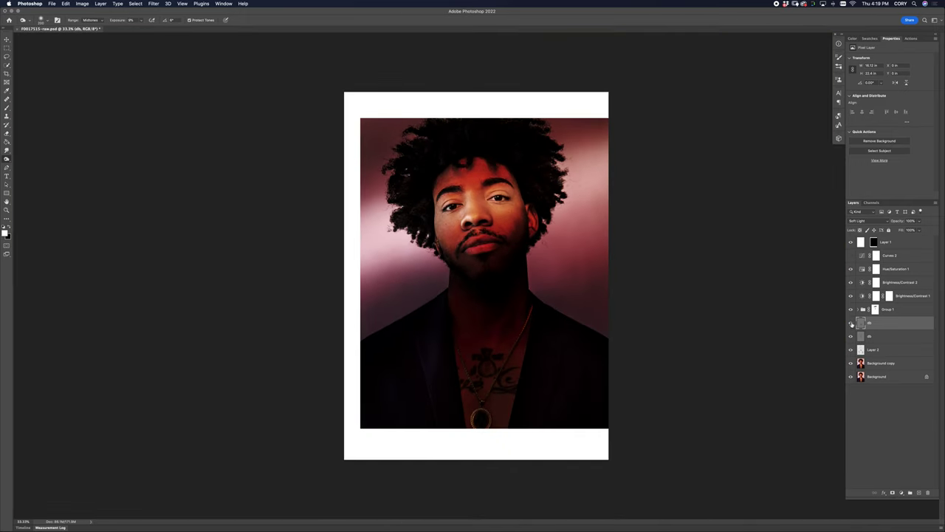
# Step: Compare the image with and without the new db layer, leaving it visible
pyautogui.click(852, 324)
pyautogui.click(852, 323)
pyautogui.click(852, 324)
pyautogui.click(851, 324)
pyautogui.click(851, 324)
pyautogui.click(851, 324)
# Step: Show the hidden Curves layer, group it with the adjustments down through Group 1, and lower the new group's opacity to 87%
pyautogui.click(851, 255)
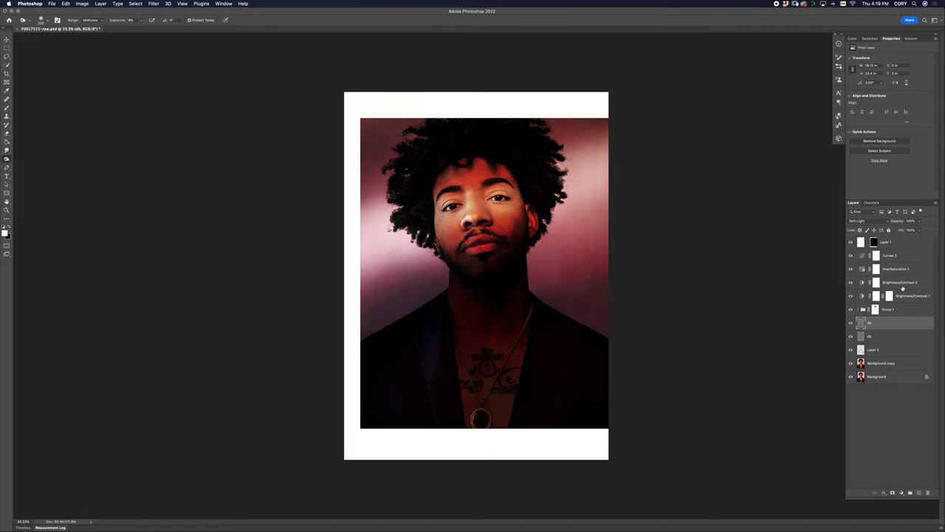
pyautogui.click(894, 256)
pyautogui.keyDown('shift'); pyautogui.click(898, 309); pyautogui.keyUp('shift')
pyautogui.moveTo(909, 310); pyautogui.dragTo(910, 491)
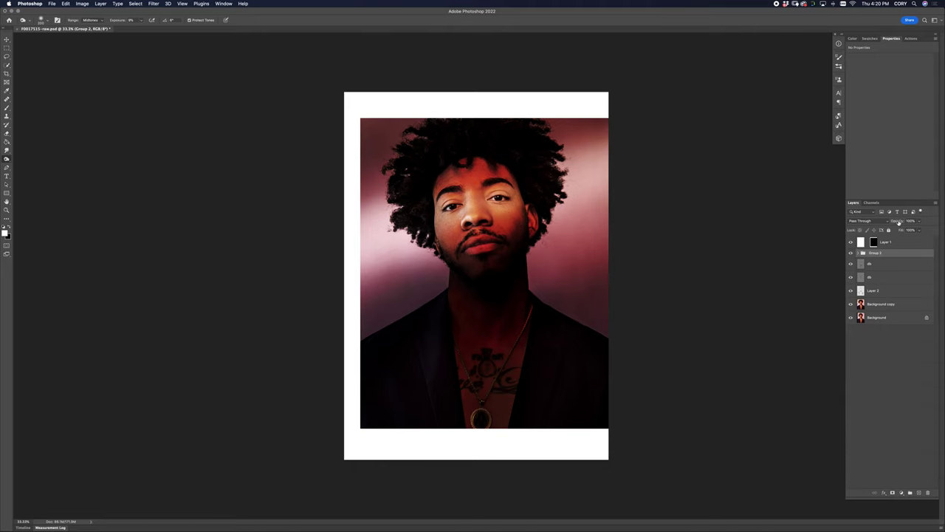
pyautogui.moveTo(898, 222); pyautogui.dragTo(894, 223)
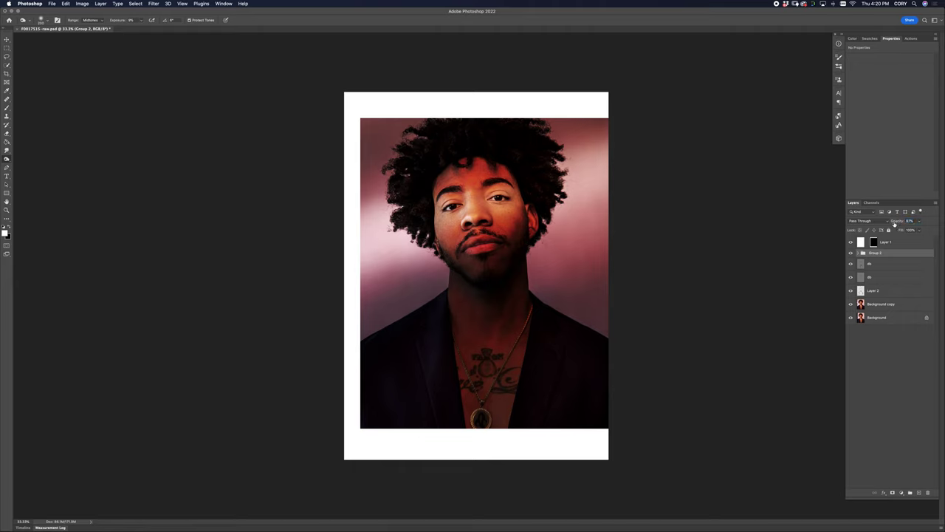
# Step: Add Brightness/Contrast and Color Balance adjustments above Group 2, shifting the midtones toward cyan, green and blue with Preserve Luminosity off
pyautogui.click(901, 493)
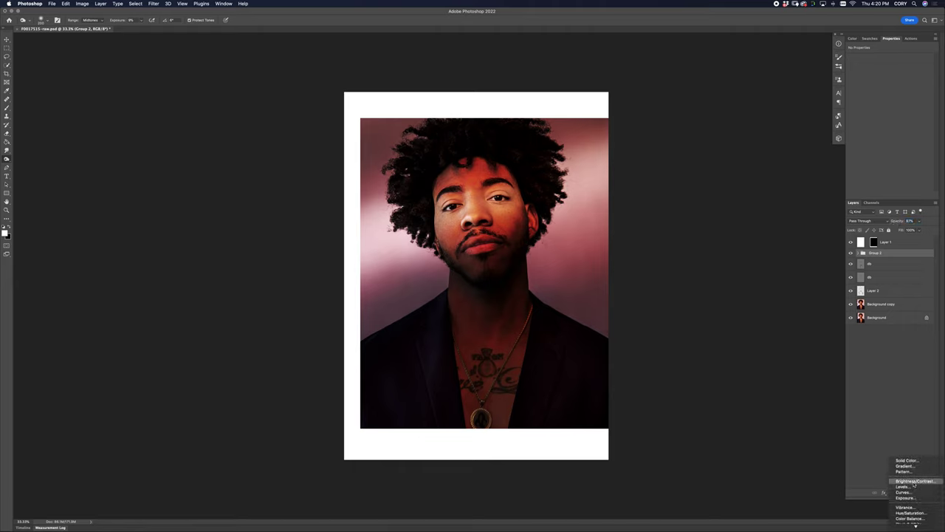
pyautogui.click(915, 518)
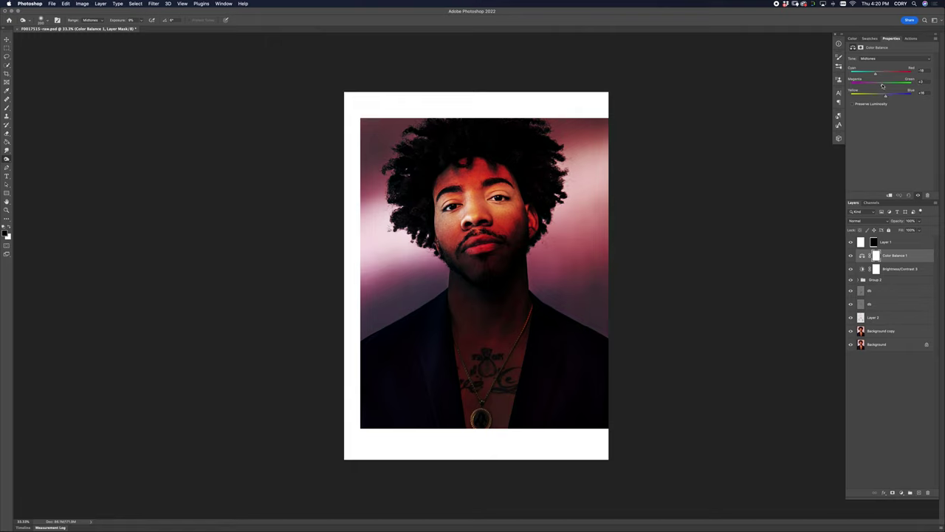
pyautogui.moveTo(879, 85); pyautogui.dragTo(883, 86)
# Step: Compare the image with and without Color Balance 1, leaving it visible
pyautogui.click(851, 255)
pyautogui.click(850, 255)
pyautogui.click(850, 256)
pyautogui.click(850, 256)
# Step: Run the GRAIN action with Color Balance 1 selected, and duplicate the resulting grain1 and grain2 layers
pyautogui.click(861, 291)
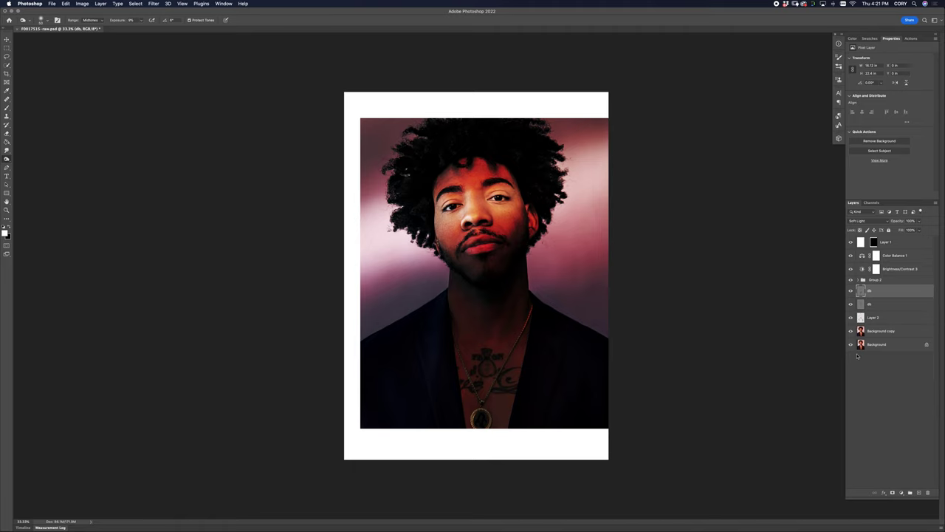
pyautogui.click(896, 255)
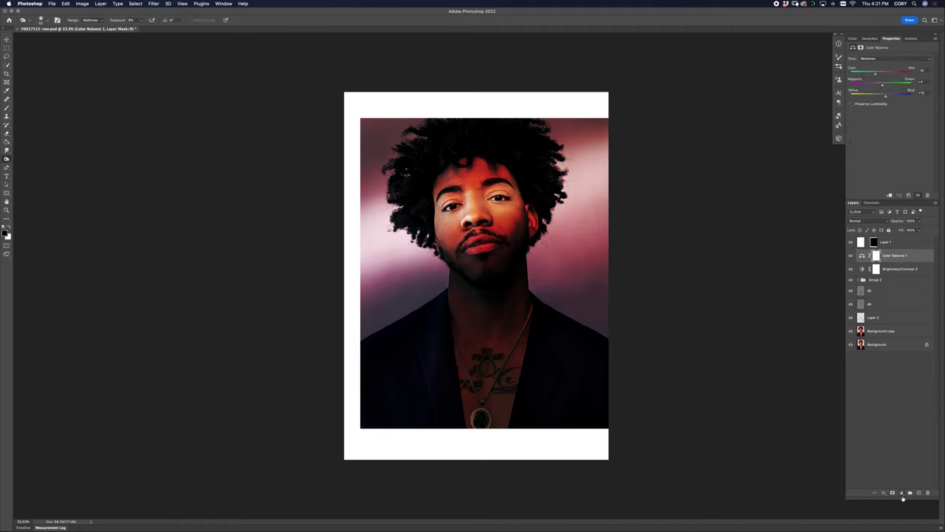
pyautogui.click(901, 493)
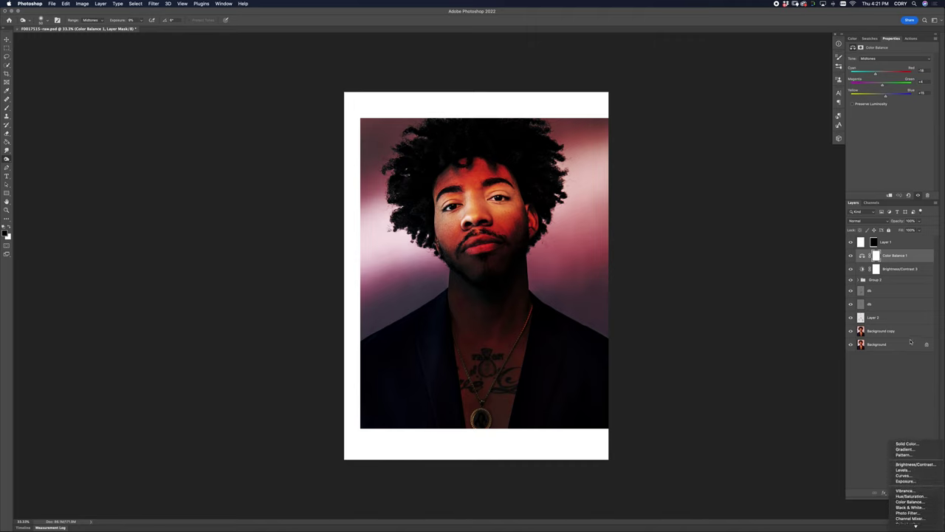
pyautogui.click(908, 363)
pyautogui.click(912, 39)
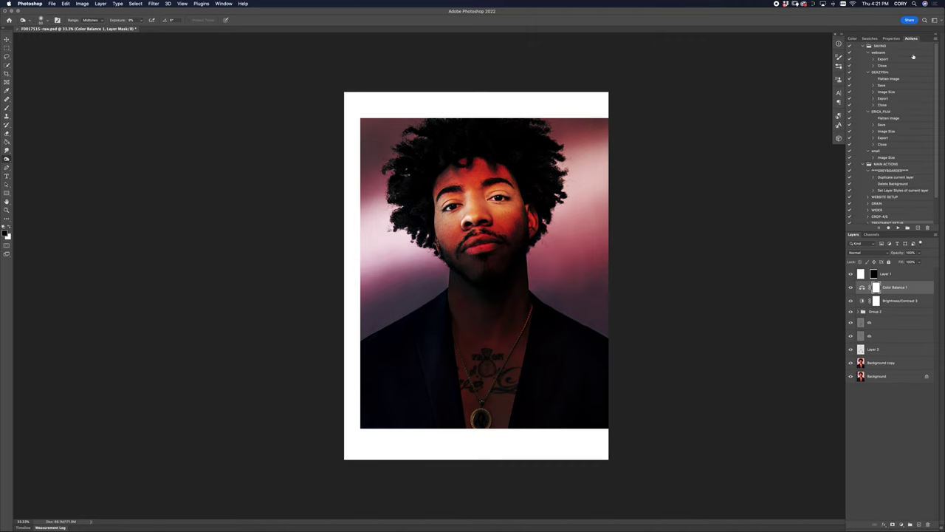
pyautogui.click(889, 205)
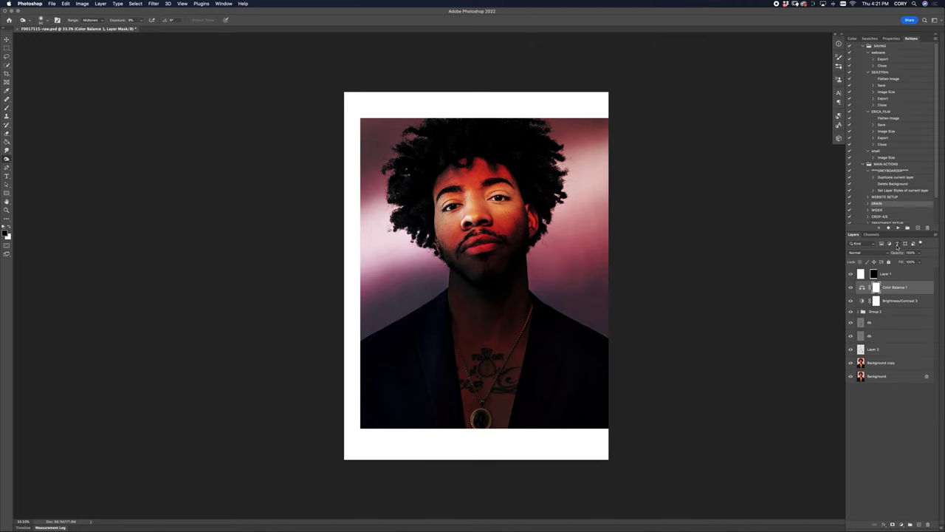
pyautogui.click(898, 228)
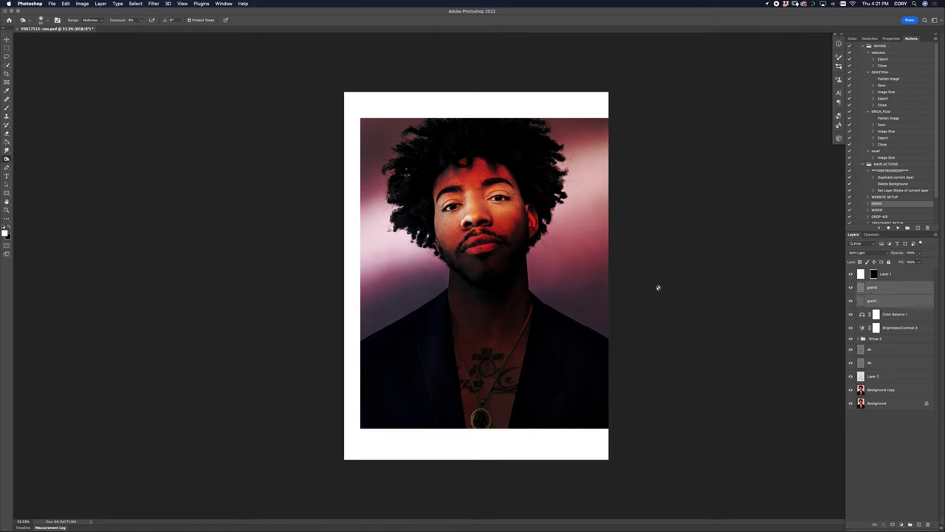
pyautogui.moveTo(863, 306); pyautogui.dragTo(921, 524)
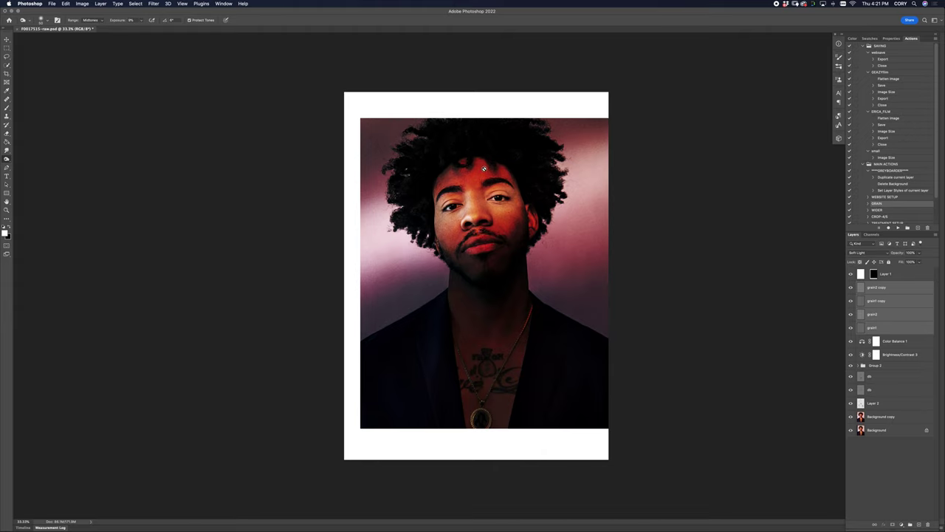
# Step: Add a Curves adjustment directly below Group 2 and raise input 28 to output 53
pyautogui.click(875, 366)
pyautogui.click(901, 524)
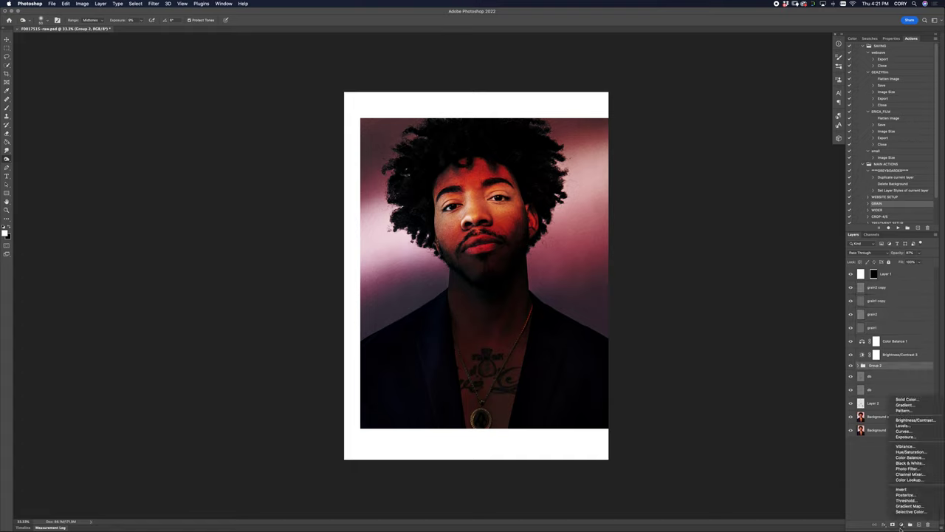
pyautogui.click(907, 436)
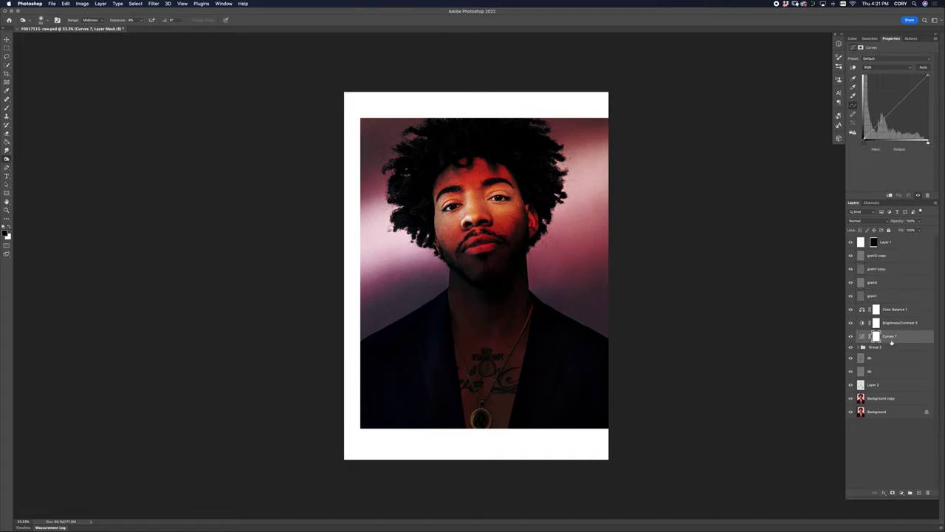
pyautogui.moveTo(893, 338); pyautogui.dragTo(890, 351)
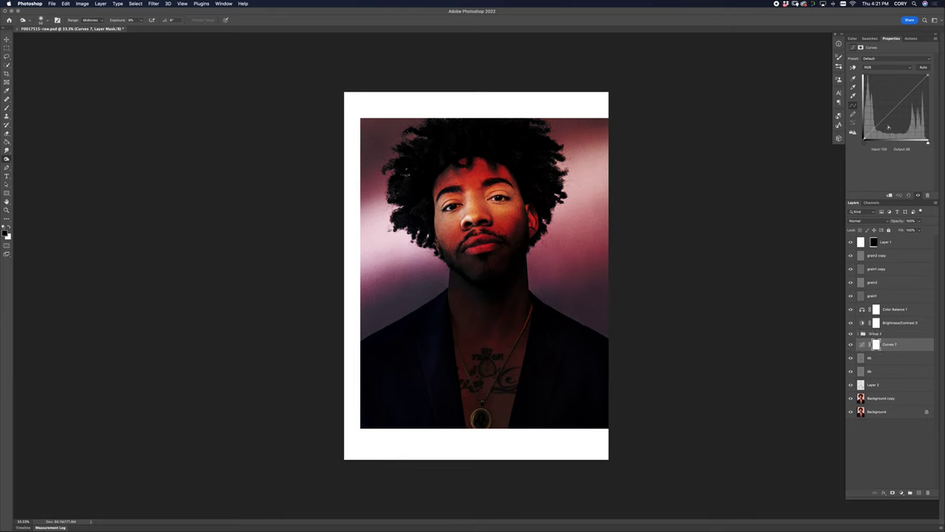
pyautogui.moveTo(874, 129); pyautogui.dragTo(872, 124)
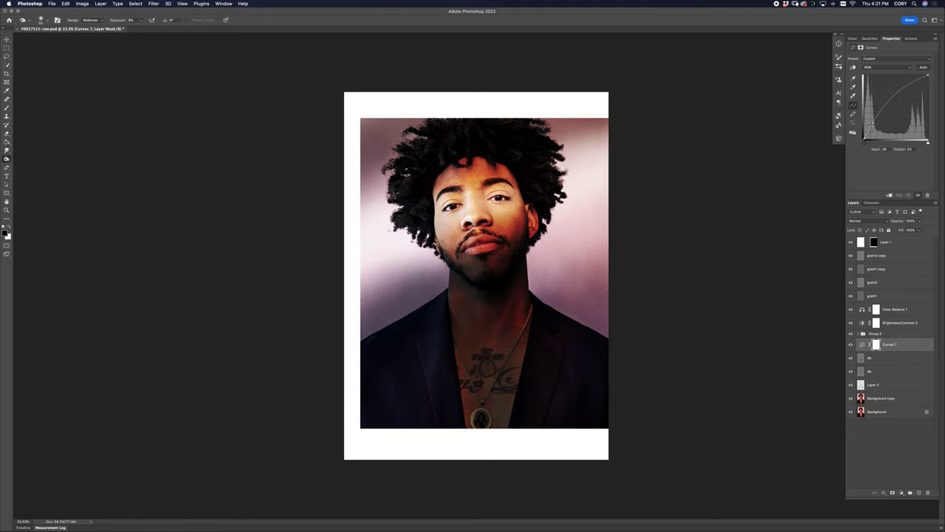
# Step: Invert the Curves 7 mask to black and paint white at 4% brush opacity over the forehead and the shadowed cheek
pyautogui.press('x')
pyautogui.press('super+i')
pyautogui.press('b')
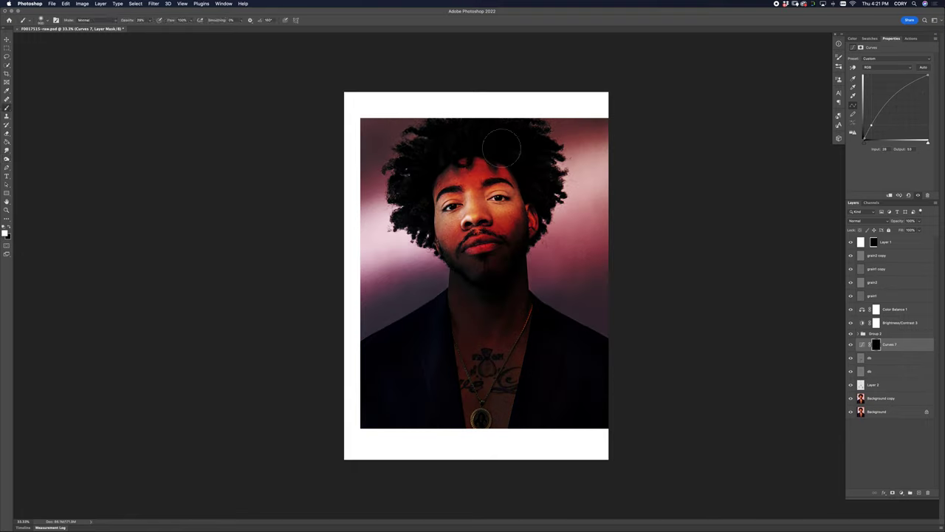
pyautogui.write('4')
pyautogui.moveTo(464, 183)
pyautogui.mouseDown()
pyautogui.moveTo(502, 174)
pyautogui.moveTo(467, 178)
pyautogui.moveTo(500, 165)
pyautogui.mouseUp()
pyautogui.moveTo(510, 216); pyautogui.dragTo(518, 236)
# Step: Add another Curves adjustment above Curves 7 and pull its highlights down to darken the image
pyautogui.click(902, 492)
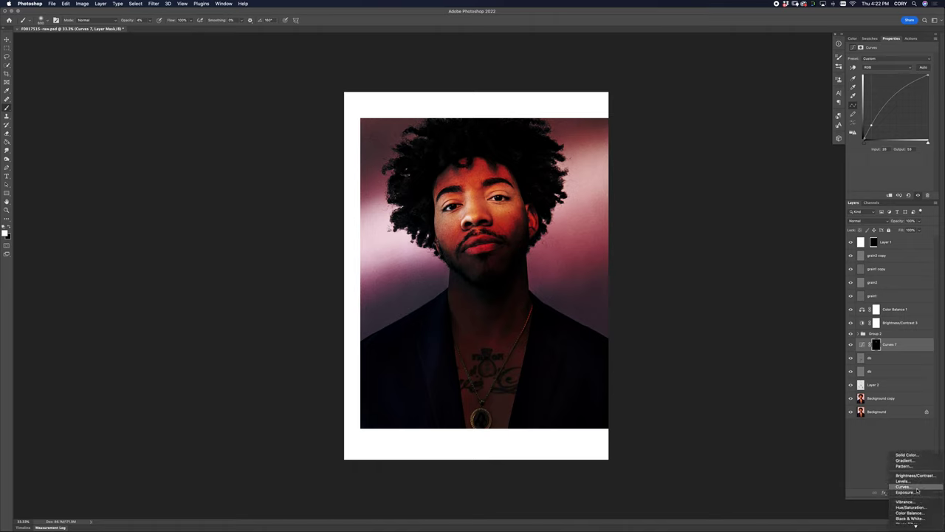
pyautogui.click(916, 487)
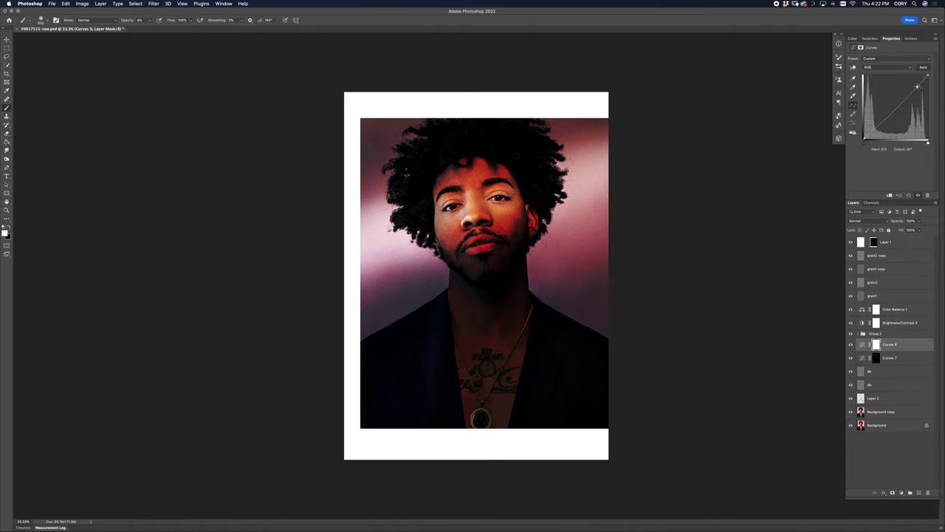
pyautogui.moveTo(918, 86); pyautogui.dragTo(922, 95)
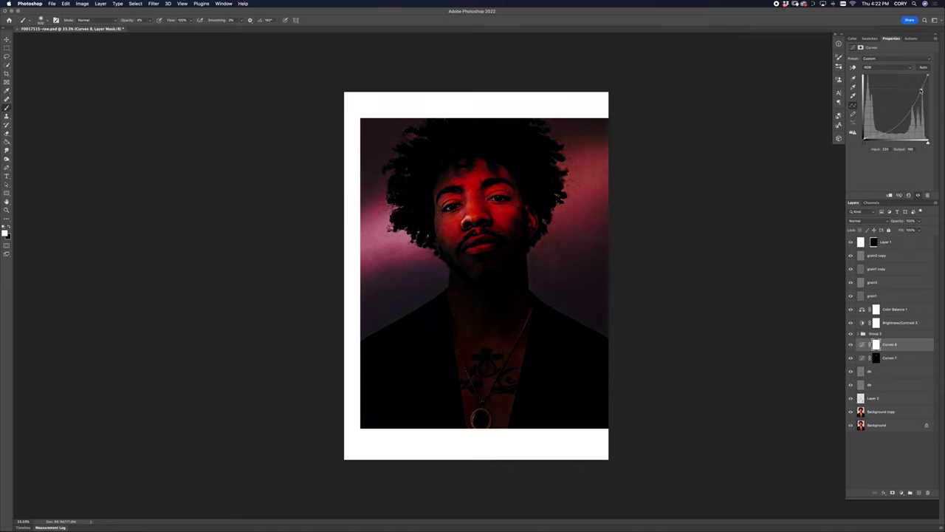
# Step: Invert the Curves 8 mask to black and paint white at 4% brush opacity around the mouth and chin
pyautogui.press('super+i')
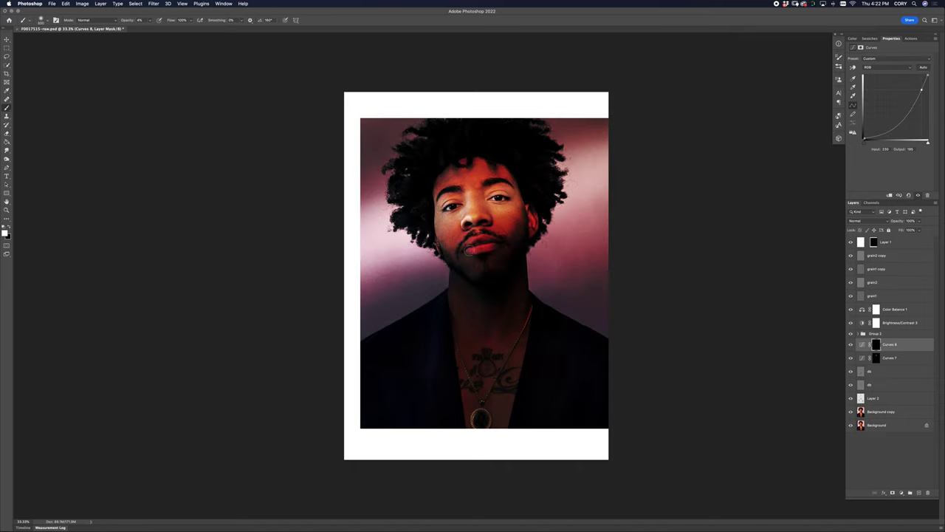
pyautogui.press('[')
pyautogui.moveTo(469, 251); pyautogui.dragTo(486, 247)
# Step: Add a Brightness/Contrast adjustment above Curves 8 with Use Legacy enabled, brightness 78 and contrast 10
pyautogui.press('super+equal')
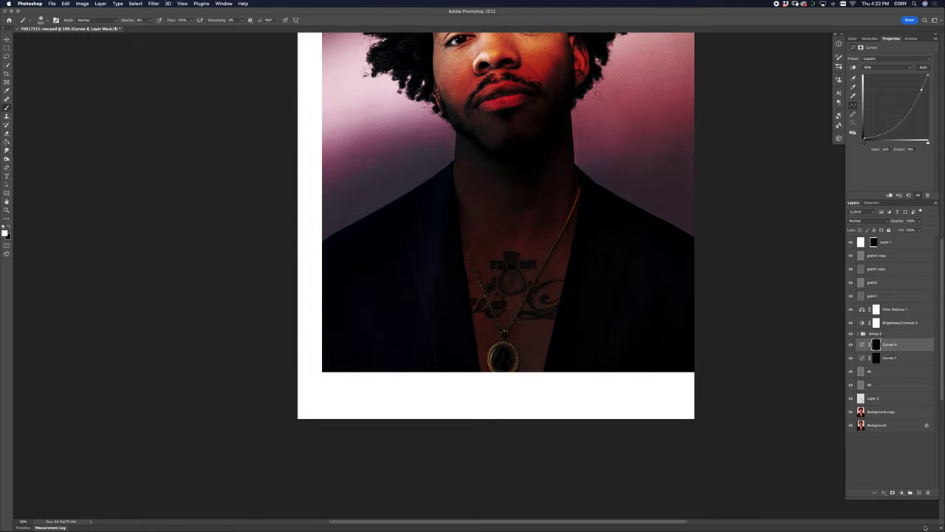
pyautogui.click(901, 492)
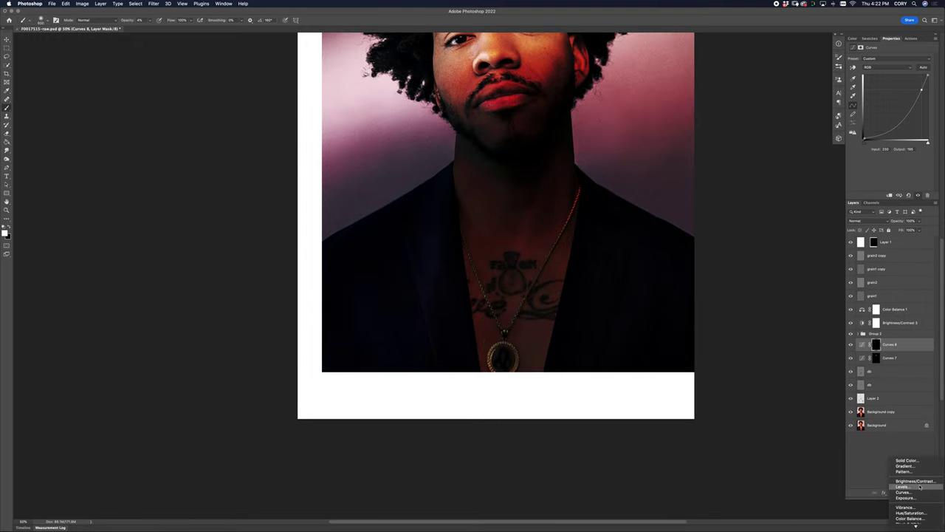
pyautogui.click(916, 481)
pyautogui.click(862, 98)
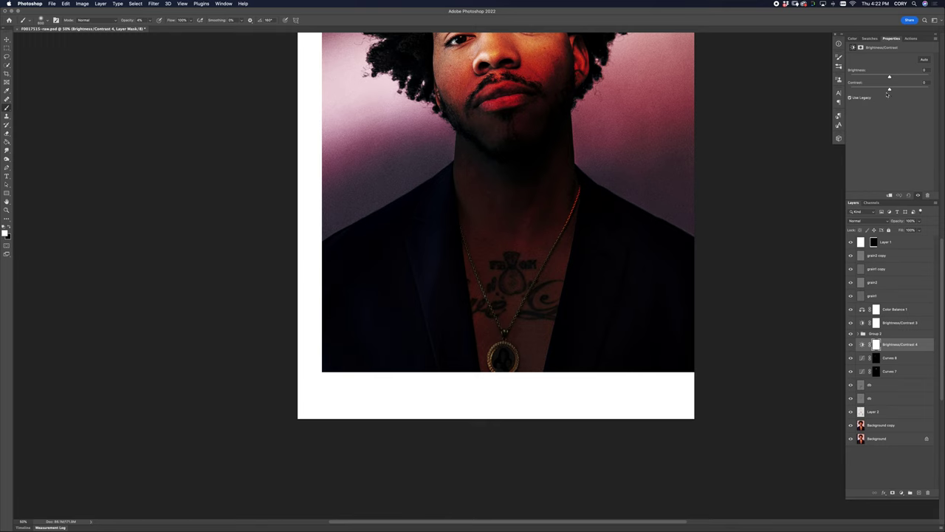
pyautogui.moveTo(890, 76); pyautogui.dragTo(912, 89)
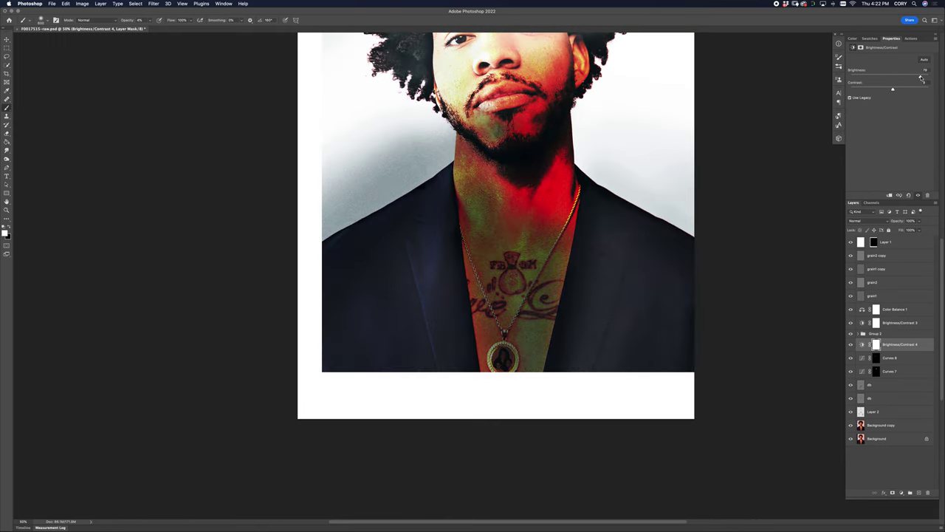
pyautogui.moveTo(923, 77); pyautogui.dragTo(894, 88)
# Step: Add a Curves adjustment above Brightness/Contrast 4 and raise its shadows to brighten the dark tones
pyautogui.click(902, 493)
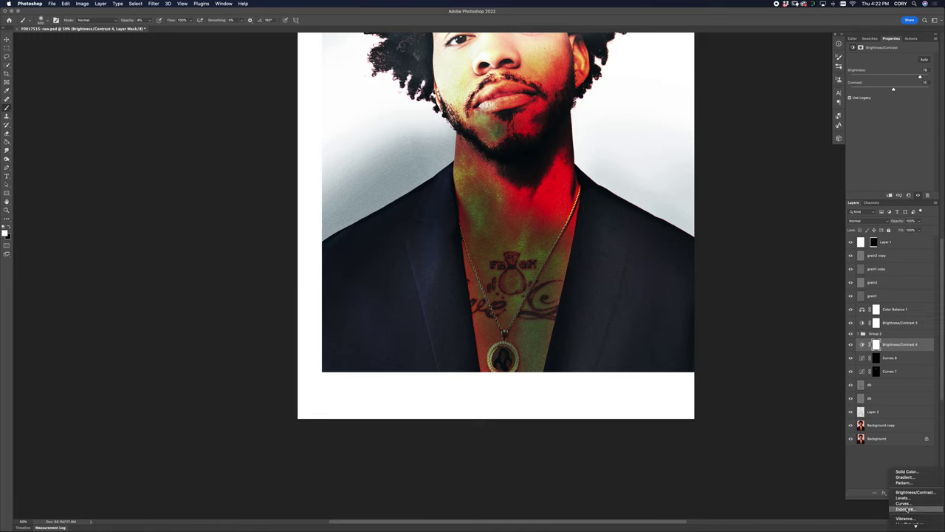
pyautogui.click(909, 503)
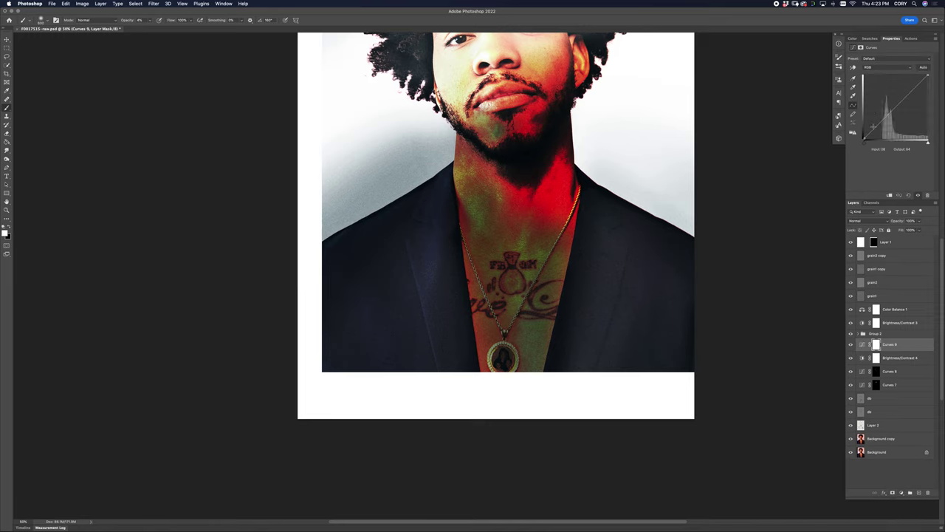
pyautogui.moveTo(880, 121); pyautogui.dragTo(873, 117)
# Step: Group Curves 9 with Brightness/Contrast 4 and give the group an inverted, black layer mask
pyautogui.keyDown('shift'); pyautogui.click(897, 358); pyautogui.keyUp('shift')
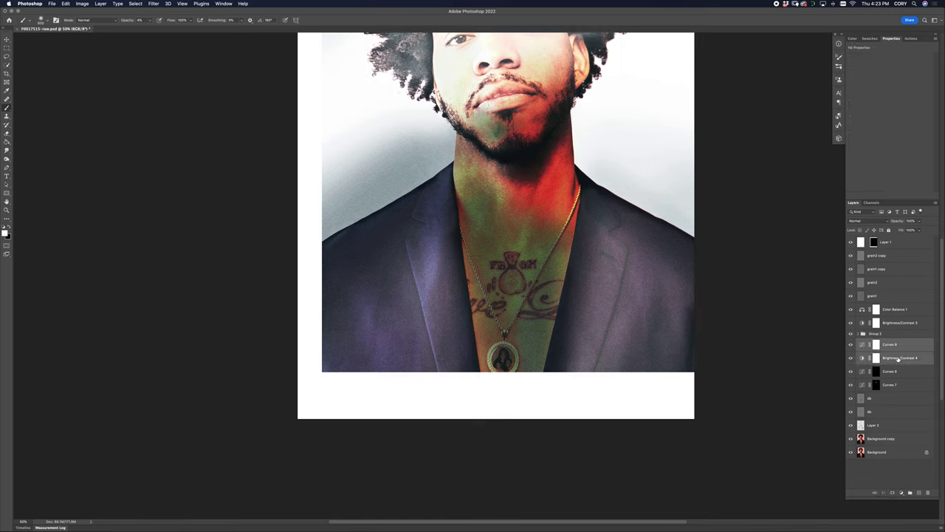
pyautogui.moveTo(910, 359); pyautogui.dragTo(910, 492)
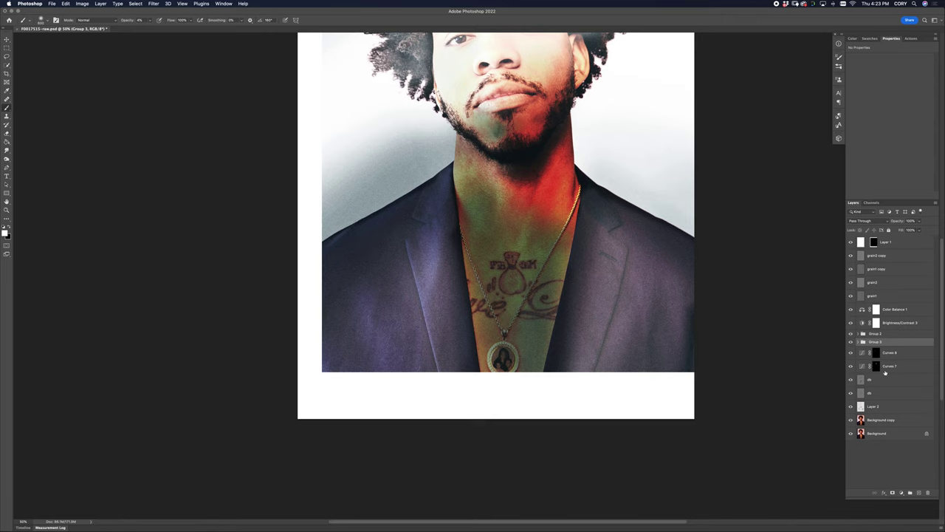
pyautogui.click(893, 493)
pyautogui.press('super+i')
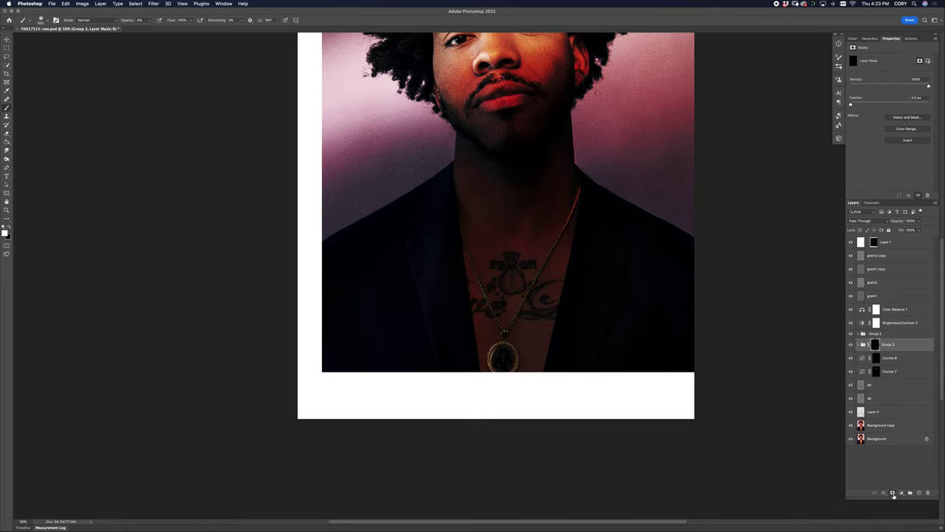
# Step: Paint white on the Group 3 mask over the pendant and its bail with a much smaller brush at 100% opacity
pyautogui.press('super+=')
pyautogui.press('super+=')
pyautogui.press('super+=')
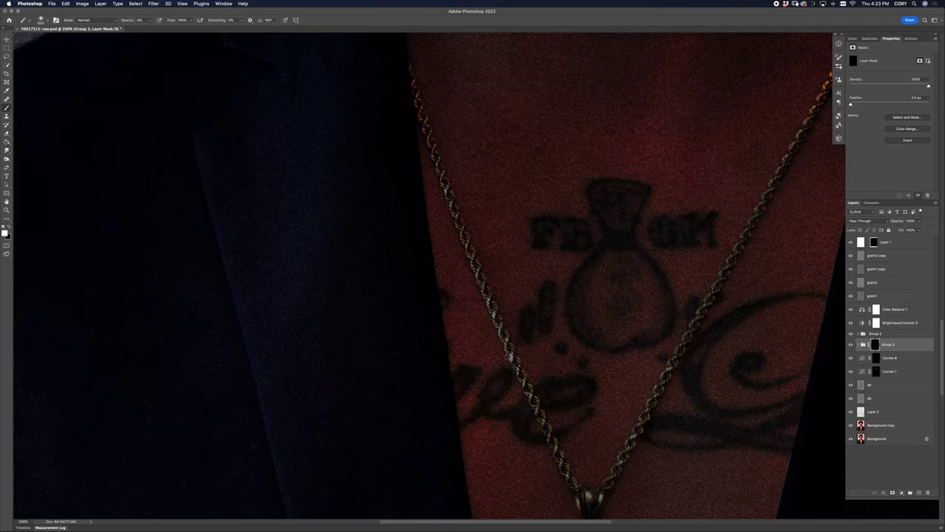
pyautogui.press('super+=')
pyautogui.moveTo(576, 481); pyautogui.dragTo(523, 300)
pyautogui.press('[')
pyautogui.press('[')
pyautogui.press('[')
pyautogui.press('[')
pyautogui.press('[')
pyautogui.press('[')
pyautogui.press('[')
pyautogui.press('[')
pyautogui.press('[')
pyautogui.press('[')
pyautogui.press('[')
pyautogui.press('[')
pyautogui.press('[')
pyautogui.press('[')
pyautogui.press('[')
pyautogui.press('[')
pyautogui.press('[')
pyautogui.press('[')
pyautogui.press('[')
pyautogui.press('[')
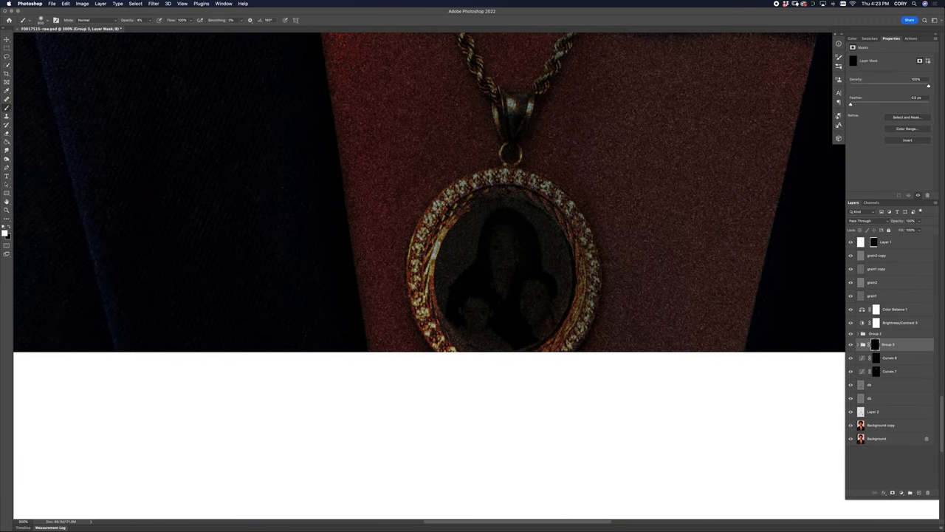
pyautogui.press('0')
pyautogui.moveTo(428, 267)
pyautogui.mouseDown()
pyautogui.moveTo(420, 322)
pyautogui.moveTo(576, 296)
pyautogui.moveTo(510, 154)
pyautogui.moveTo(517, 104)
pyautogui.mouseUp()
pyautogui.press('x')
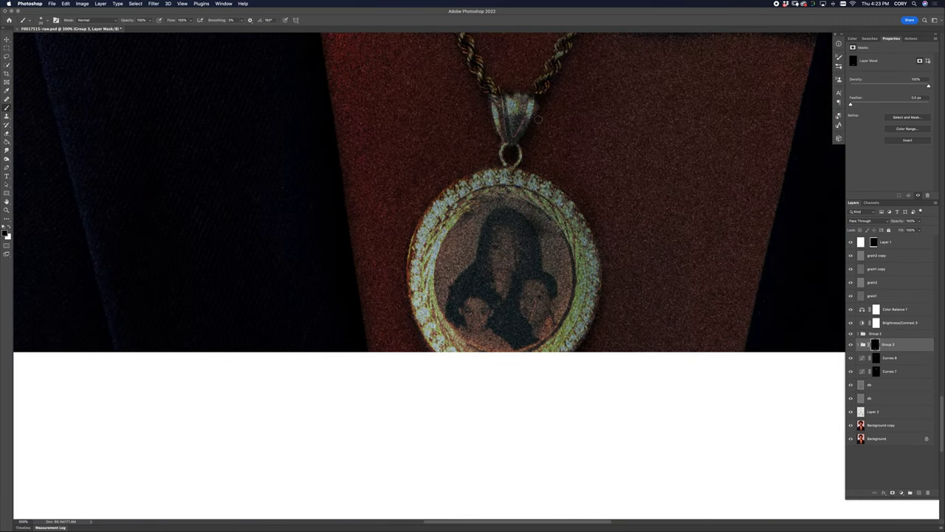
# Step: Paint white on the Group 3 mask along both sides of the necklace chain with a slightly smaller brush
pyautogui.press('super+minus')
pyautogui.press('x')
pyautogui.press('[')
pyautogui.press('[')
pyautogui.press('[')
pyautogui.moveTo(499, 207)
pyautogui.mouseDown()
pyautogui.moveTo(554, 110)
pyautogui.moveTo(449, 413)
pyautogui.mouseUp()
pyautogui.moveTo(450, 413)
pyautogui.mouseDown()
pyautogui.moveTo(544, 172)
pyautogui.moveTo(610, 49)
pyautogui.mouseUp()
pyautogui.moveTo(444, 332); pyautogui.dragTo(563, 115)
pyautogui.moveTo(384, 148); pyautogui.dragTo(483, 411)
pyautogui.moveTo(475, 376); pyautogui.dragTo(418, 203)
# Step: Toggle the visibility of Group 3 to compare the full portrait with and without the brightened jewelry
pyautogui.press('super+minus')
pyautogui.press('super+minus')
pyautogui.press('super+minus')
pyautogui.press('super+minus')
pyautogui.scroll(1, 564, 392)
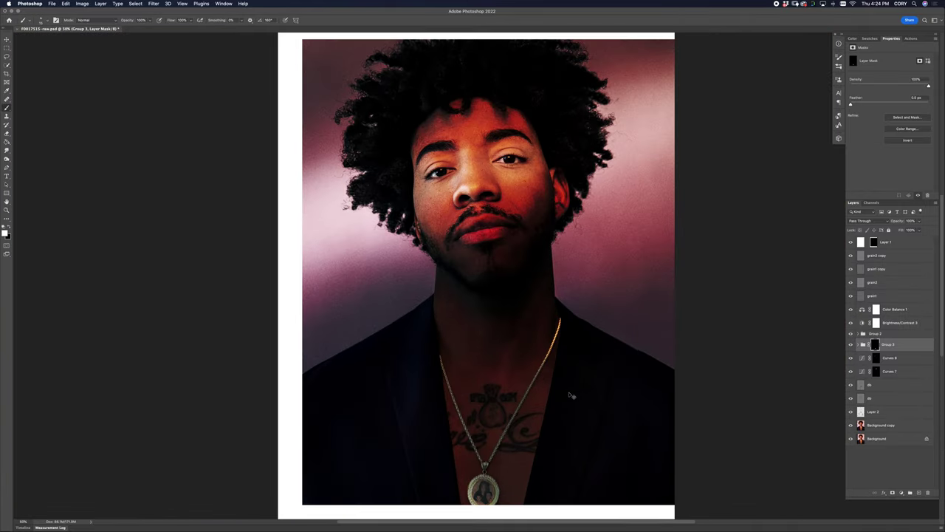
pyautogui.scroll(-1, 572, 397)
pyautogui.click(851, 345)
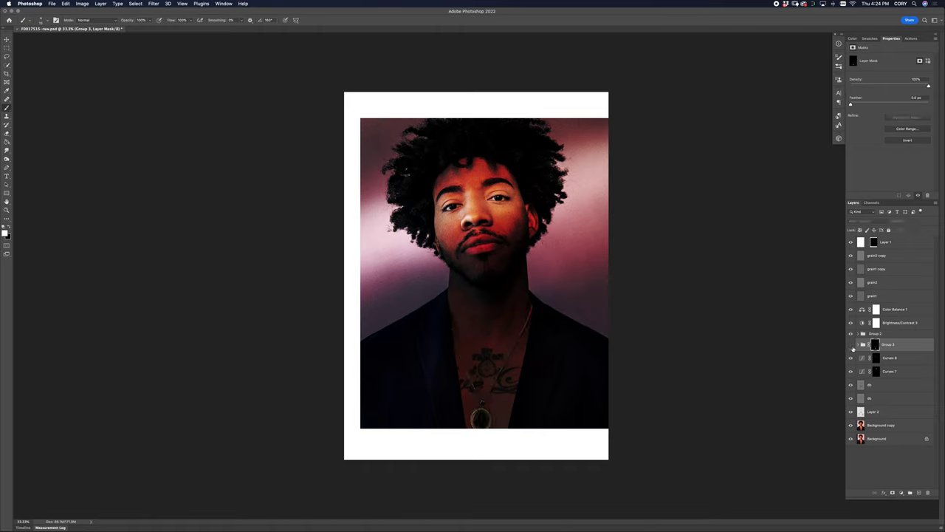
pyautogui.click(851, 345)
pyautogui.click(850, 344)
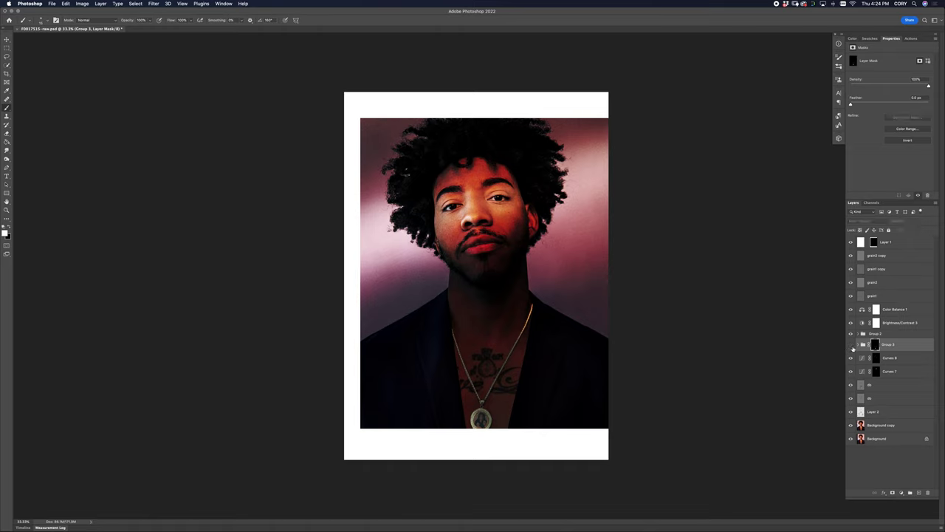
pyautogui.click(851, 345)
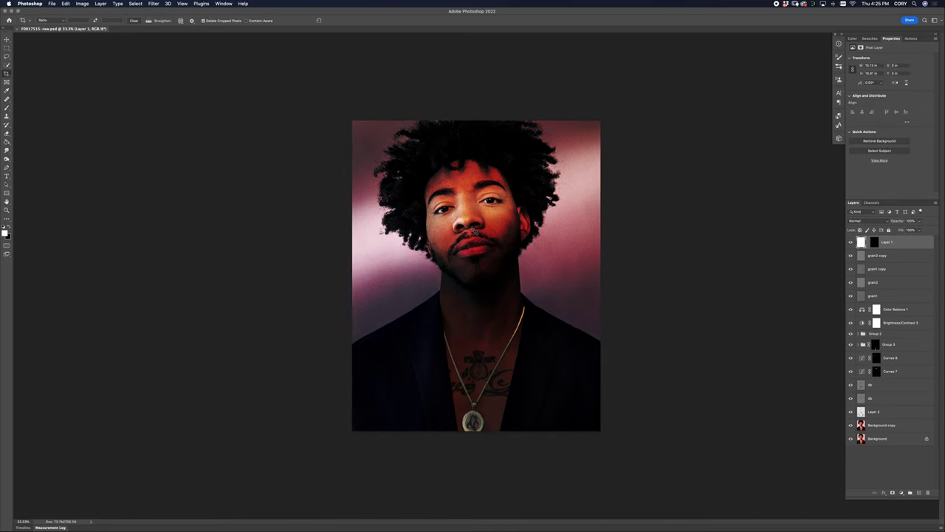
# Step: Switch to Adobe Bridge and compare the previews of F0017515-raw.psd and F0017515.psd
pyautogui.press('super+equal')
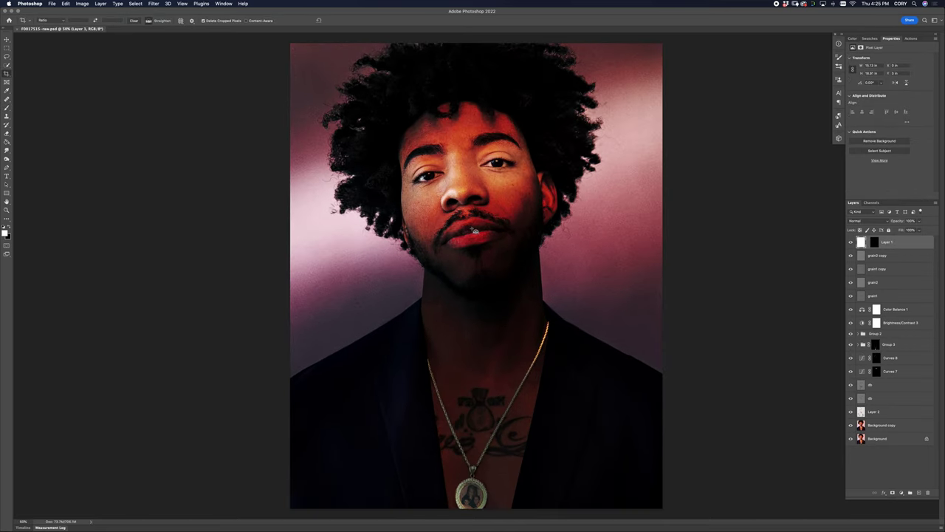
pyautogui.press('super+Tab')
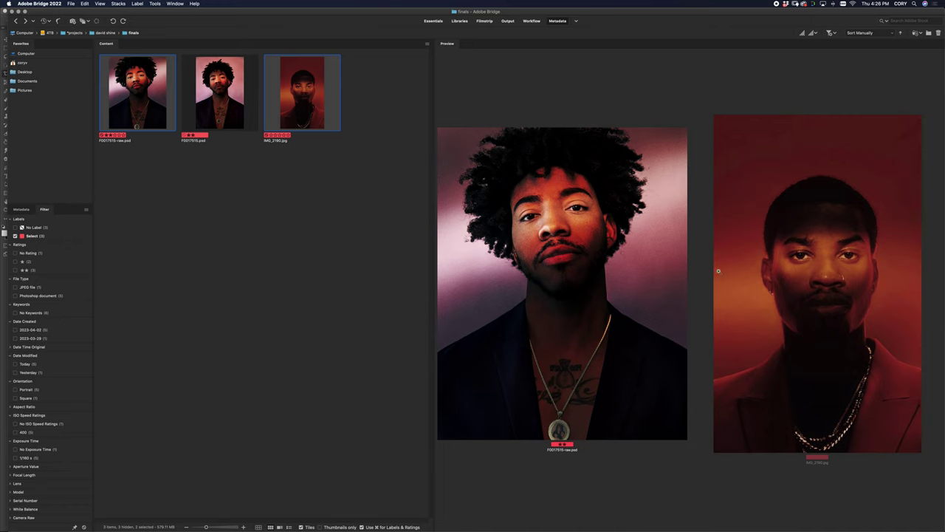
pyautogui.click(206, 101)
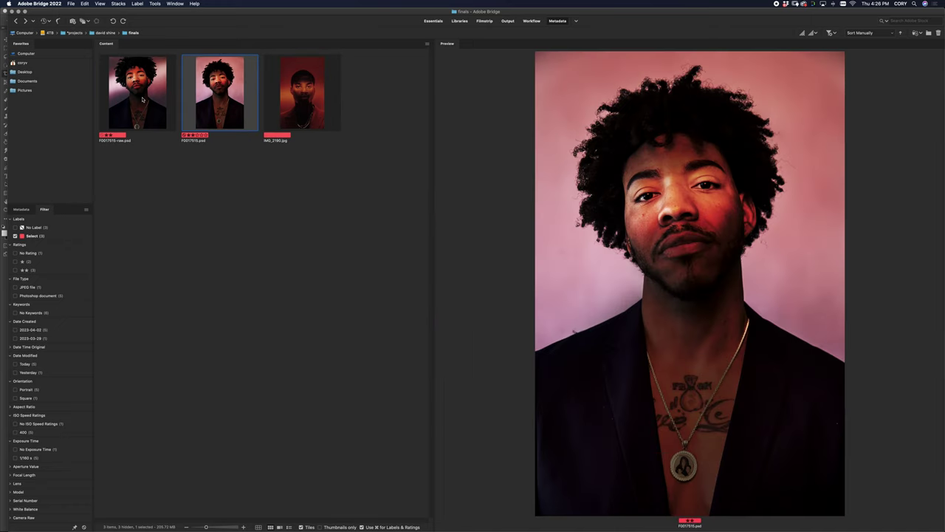
pyautogui.press('Left')
pyautogui.press('Right')
pyautogui.press('Left')
pyautogui.click(222, 103)
pyautogui.click(155, 105)
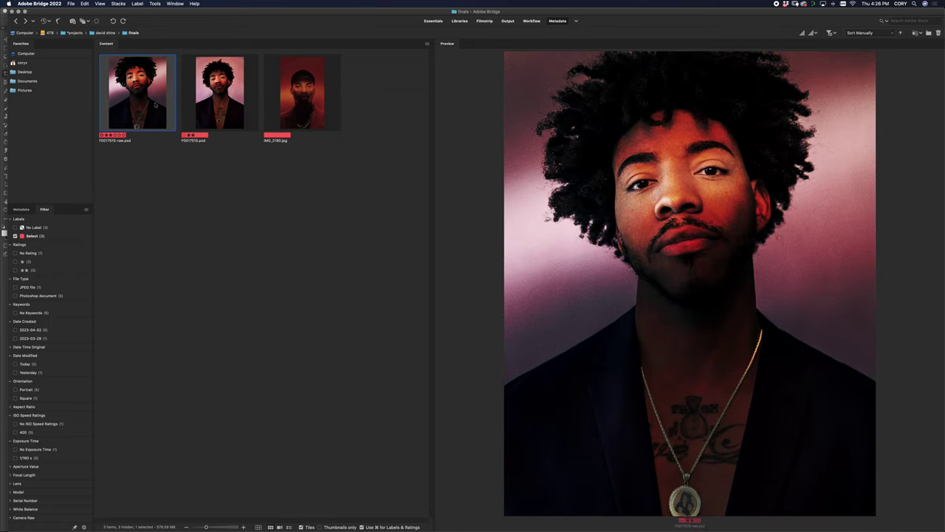
# Step: Compare F0017515-raw.psd side by side with the reference IMG_2190.jpg, and review F0017515.psd on its own
pyautogui.press('Right')
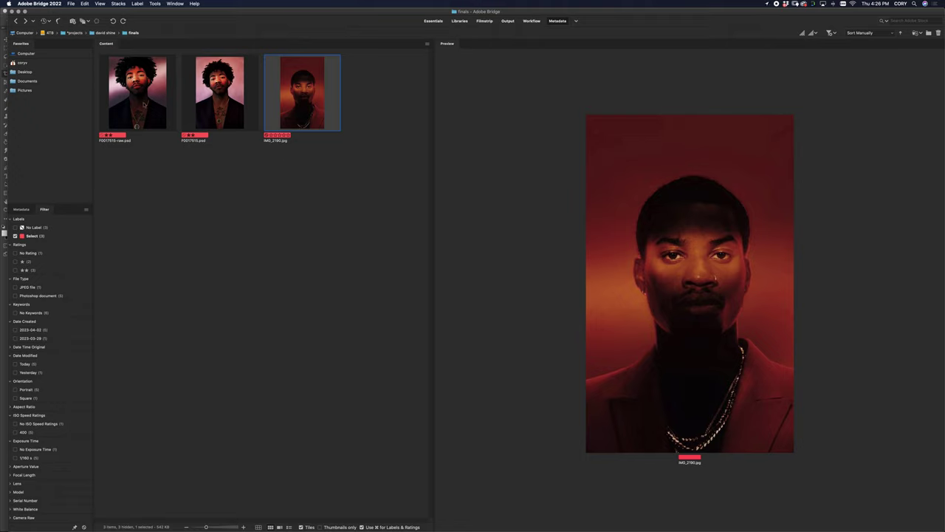
pyautogui.keyDown('super'); pyautogui.click(140, 107); pyautogui.keyUp('super')
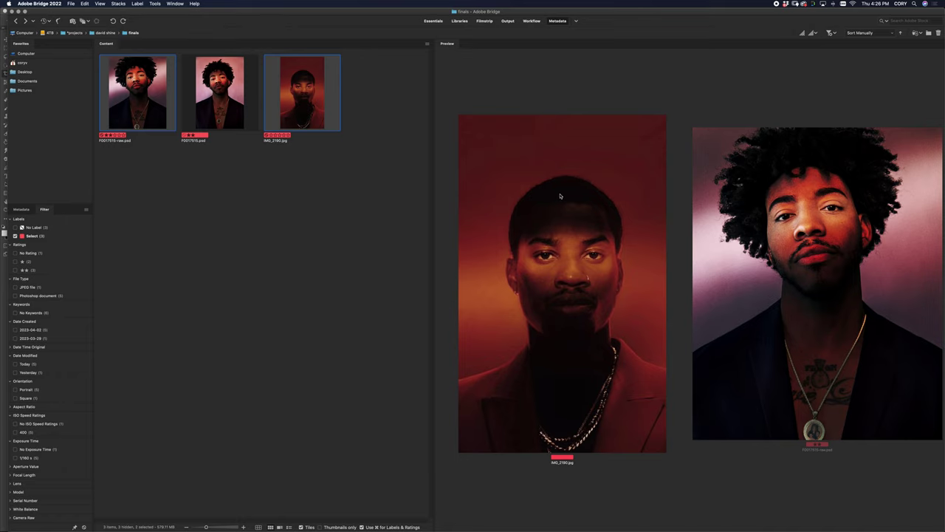
pyautogui.click(237, 101)
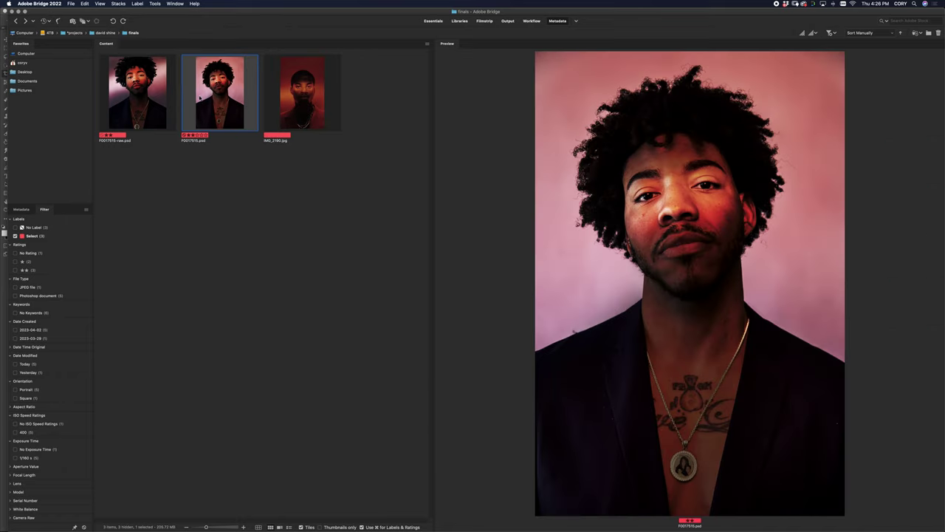
pyautogui.press('Left')
pyautogui.keyDown('super'); pyautogui.click(314, 96); pyautogui.keyUp('super')
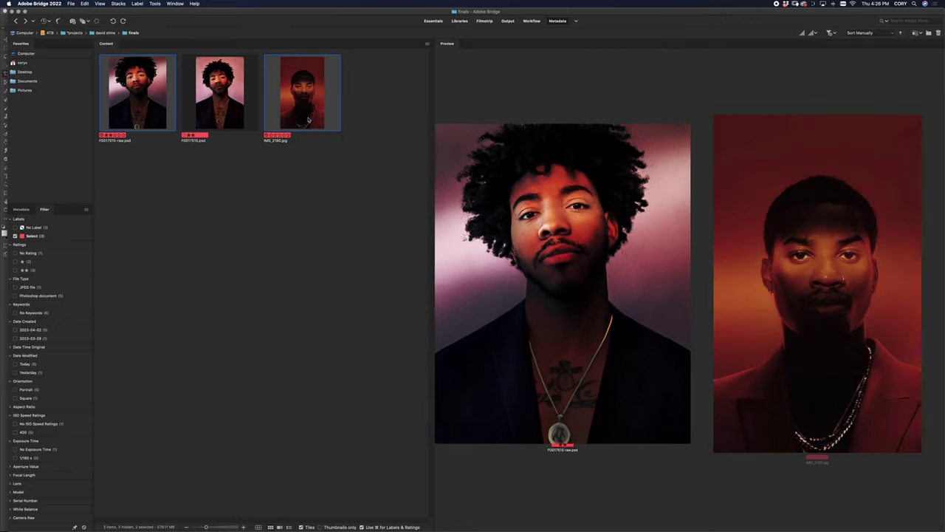